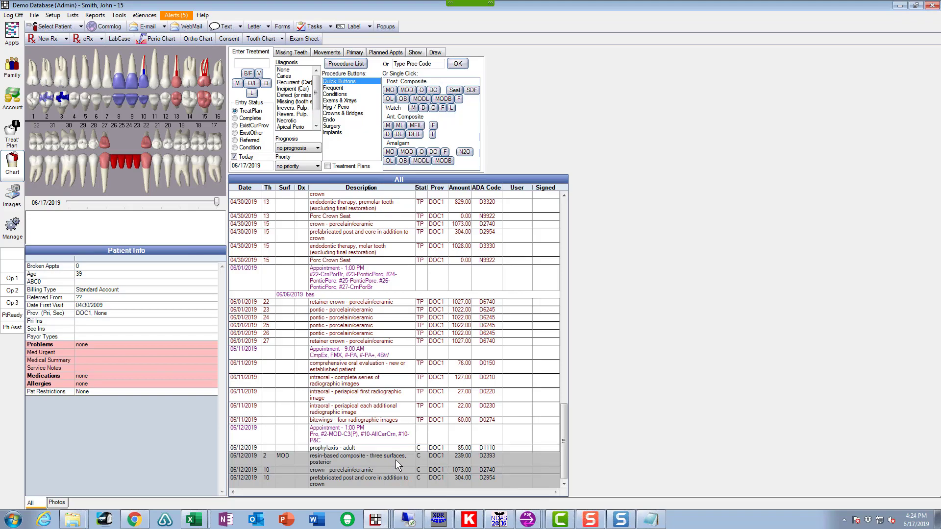
Start a group note for the 06/12/2019 procedures and bring up the auto note templates
right_click(395, 460)
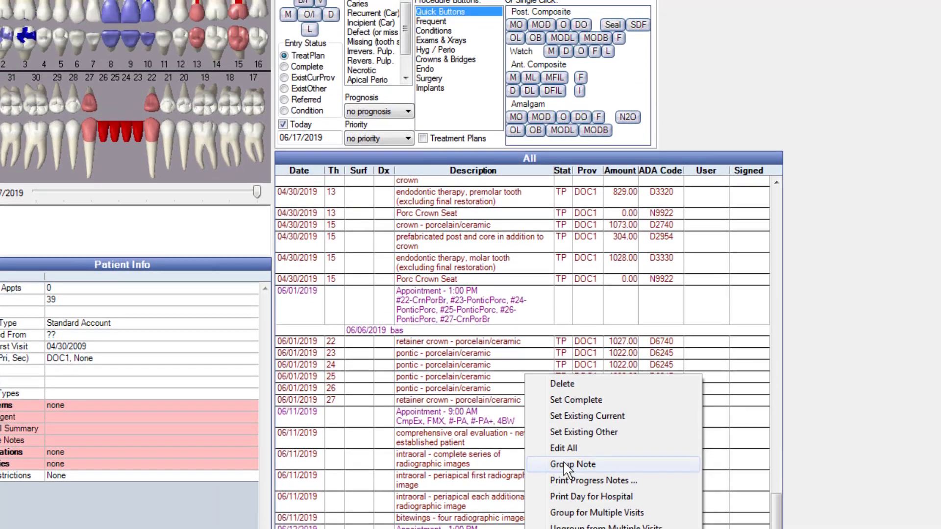
click(569, 465)
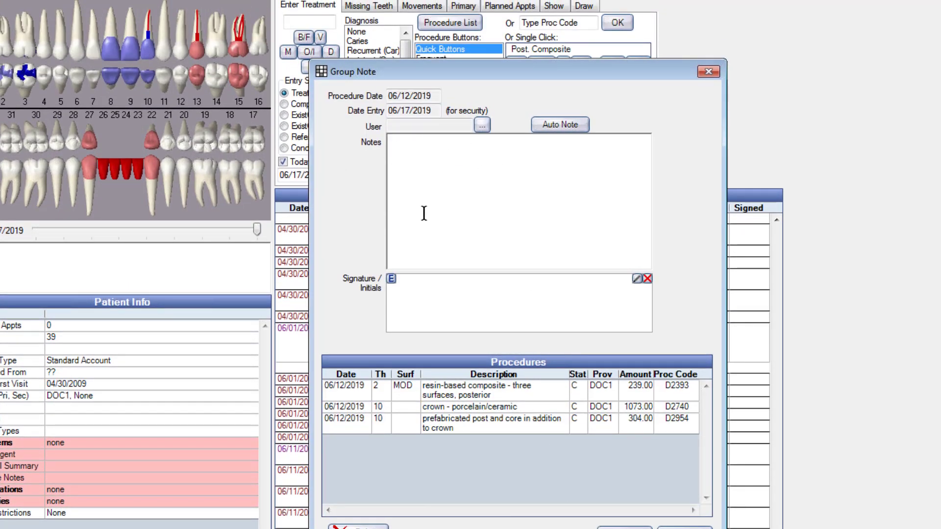
click(563, 123)
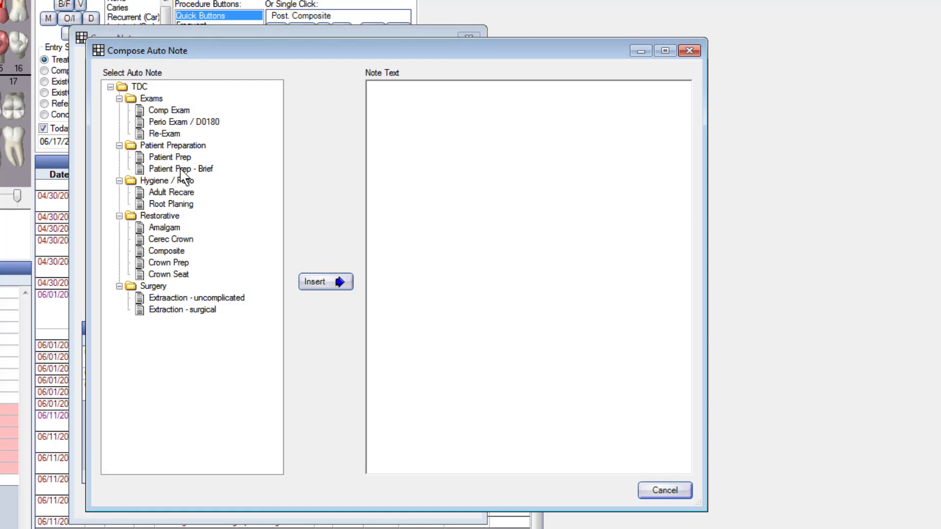
Insert Patient Prep - Brief with blood pressure and Topical, upper right facial, lower left mandibular block areas
double_click(180, 169)
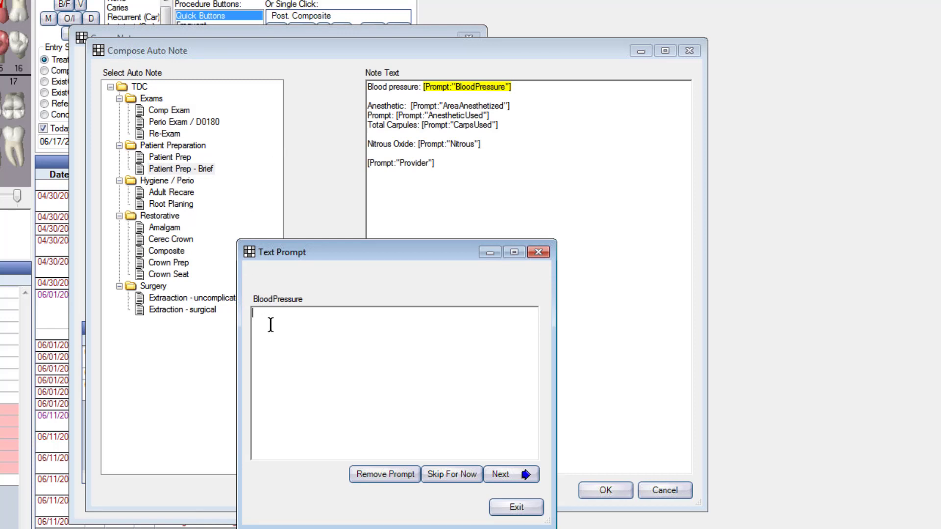
text(nh5y3hj56u)
click(501, 474)
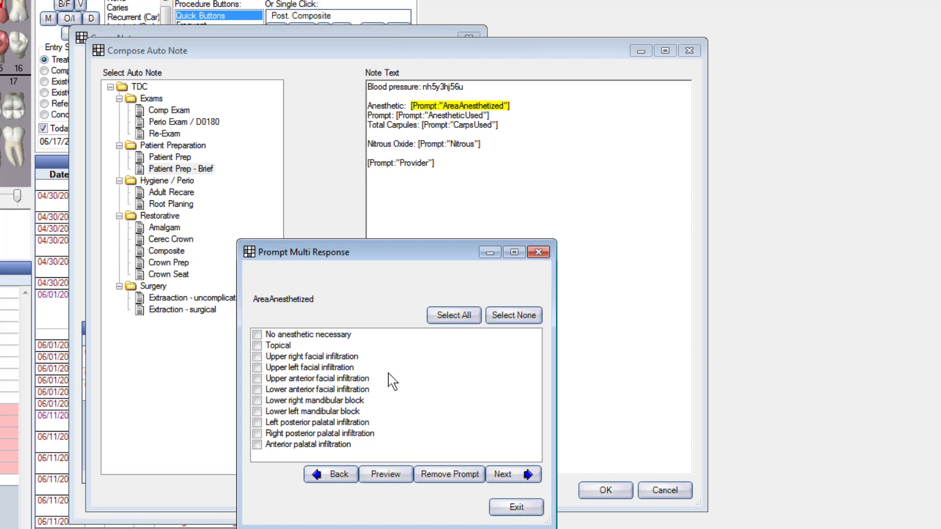
click(257, 345)
click(256, 356)
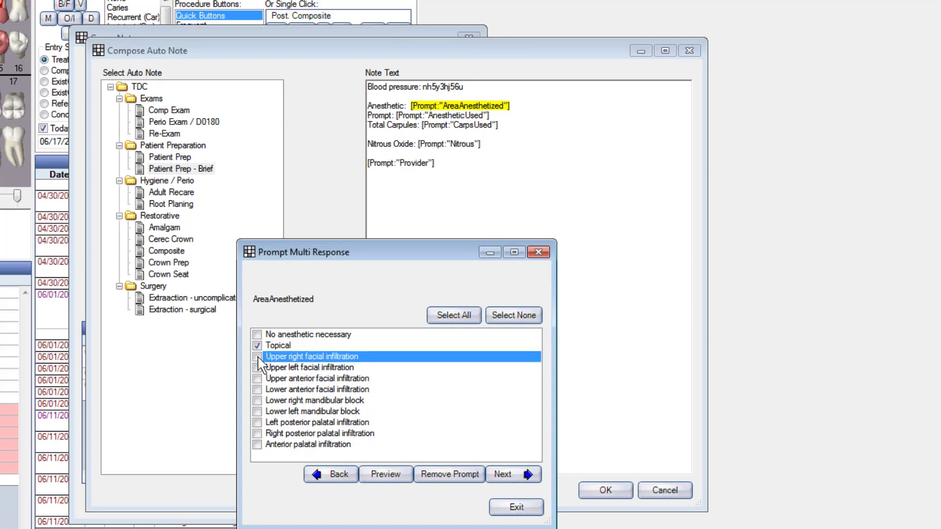
click(257, 412)
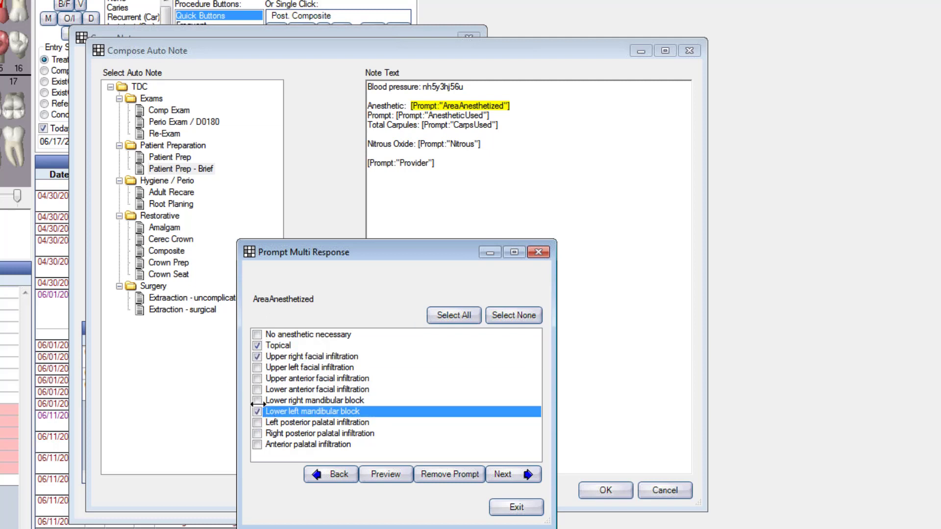
click(507, 475)
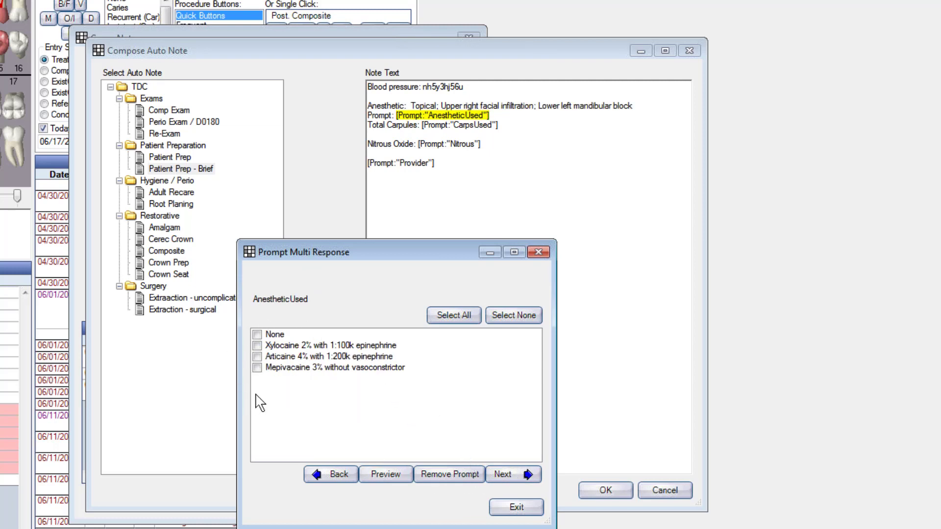
Choose Xylocaine 2% and Articaine 4% as anesthetics, with 3 carpules used
click(257, 345)
click(257, 356)
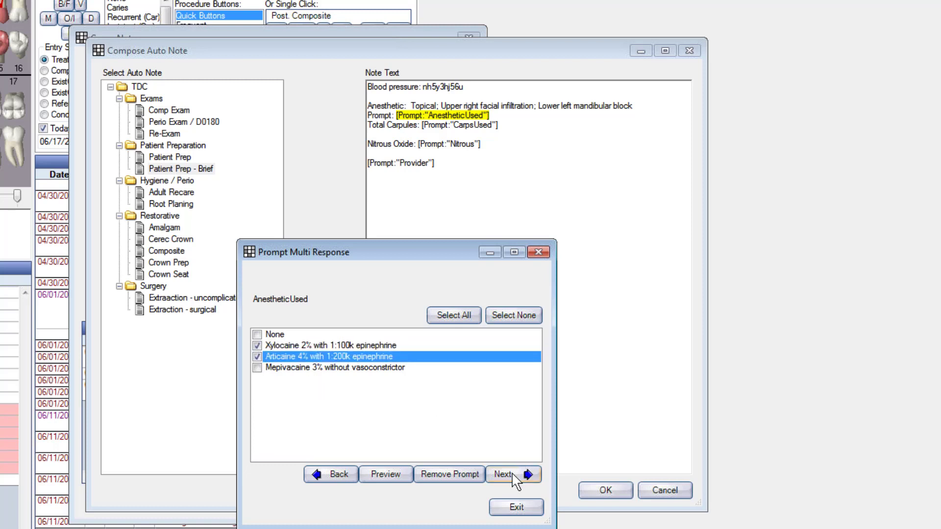
click(526, 474)
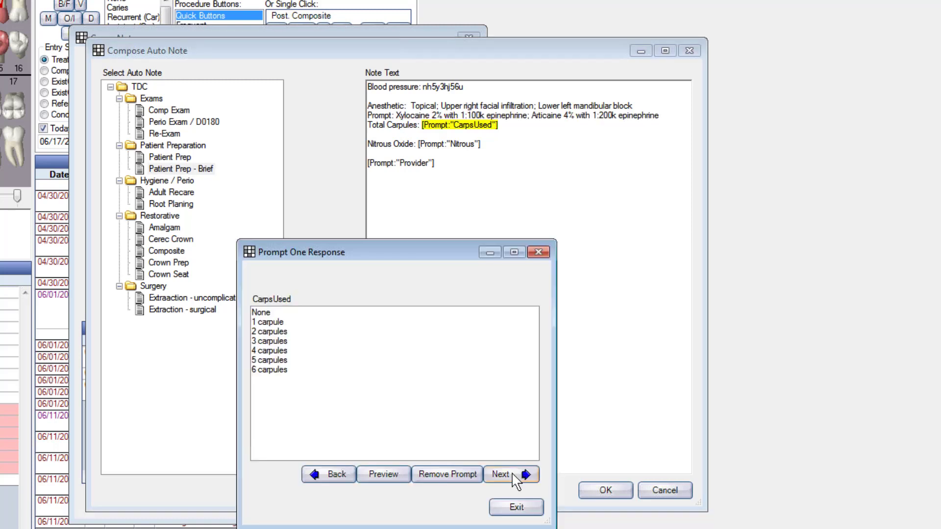
click(270, 340)
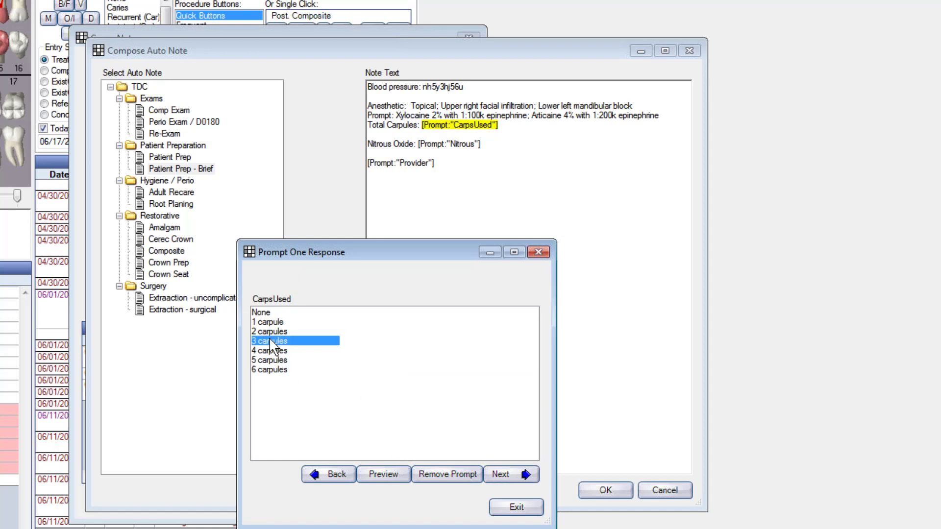
click(500, 475)
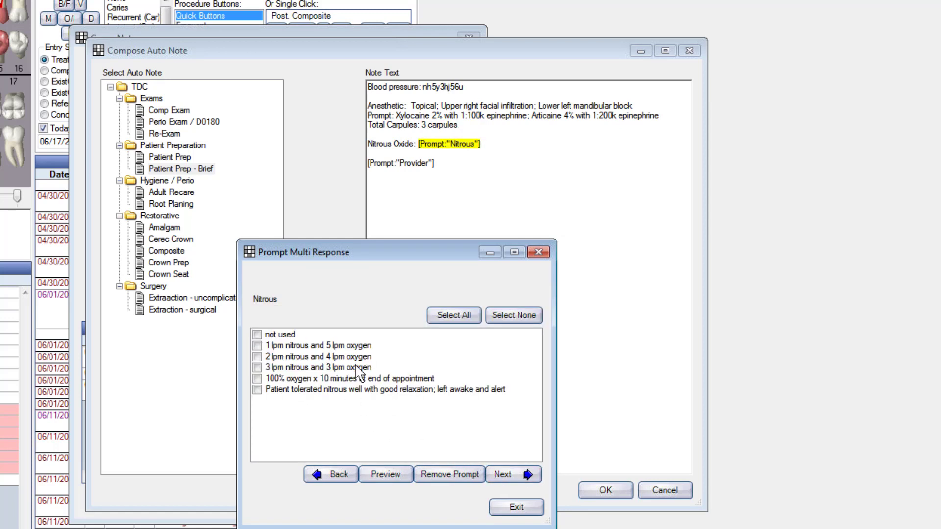
Record 2 lpm nitrous/4 lpm oxygen, 100% oxygen 10 minutes, tolerated well, with dentist and hygienist providers
click(257, 357)
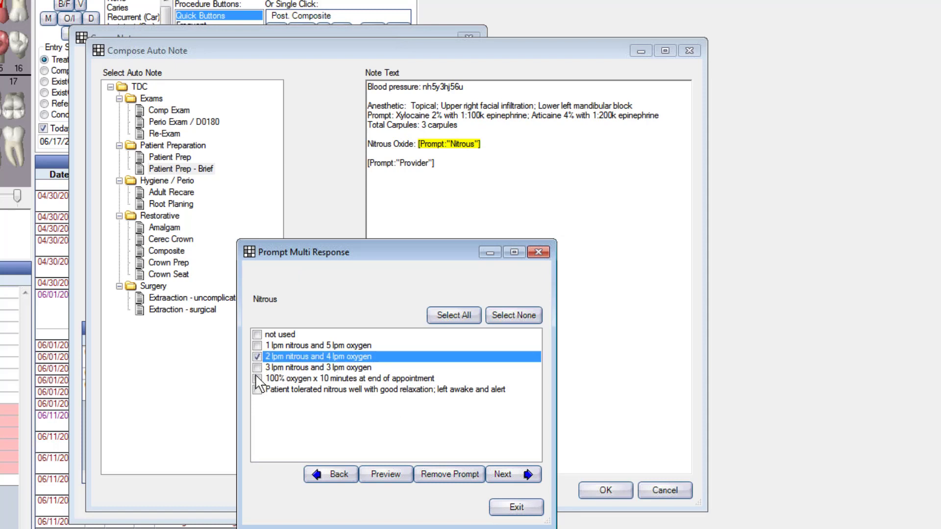
click(257, 379)
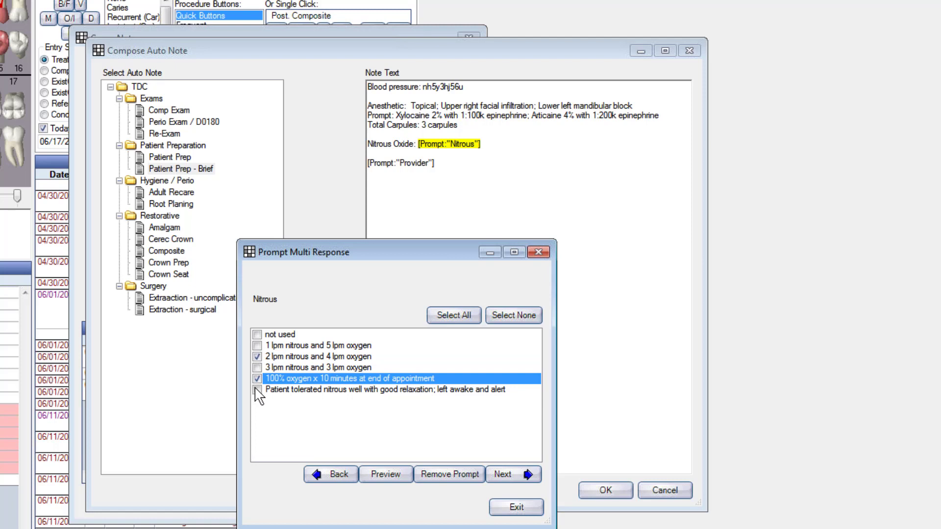
click(256, 390)
click(257, 390)
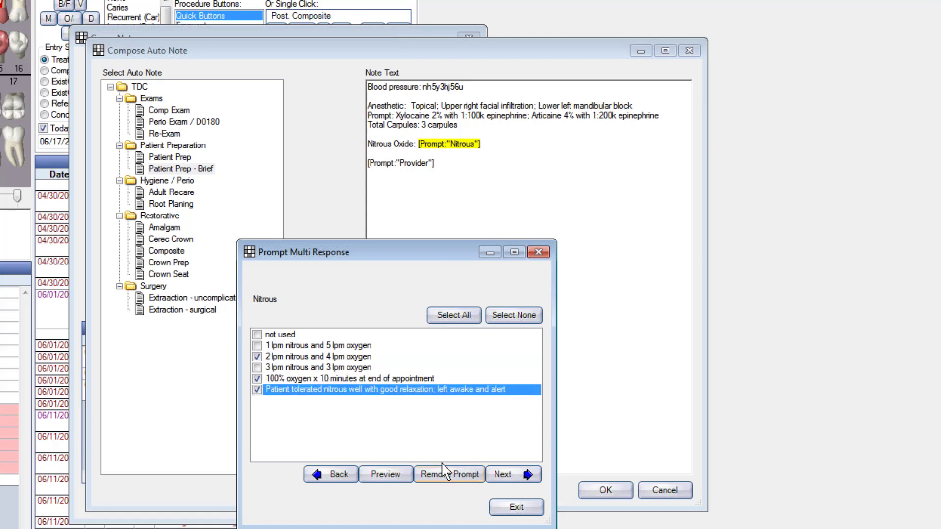
click(499, 480)
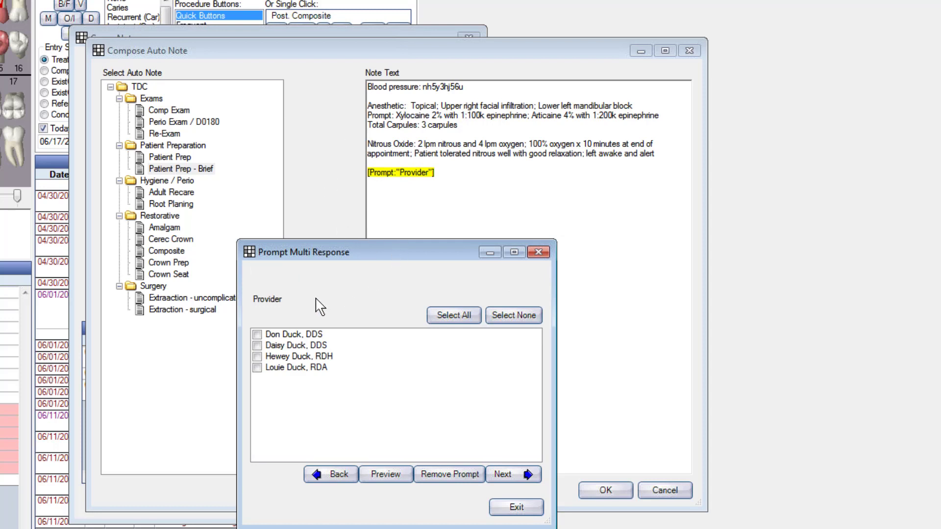
click(257, 334)
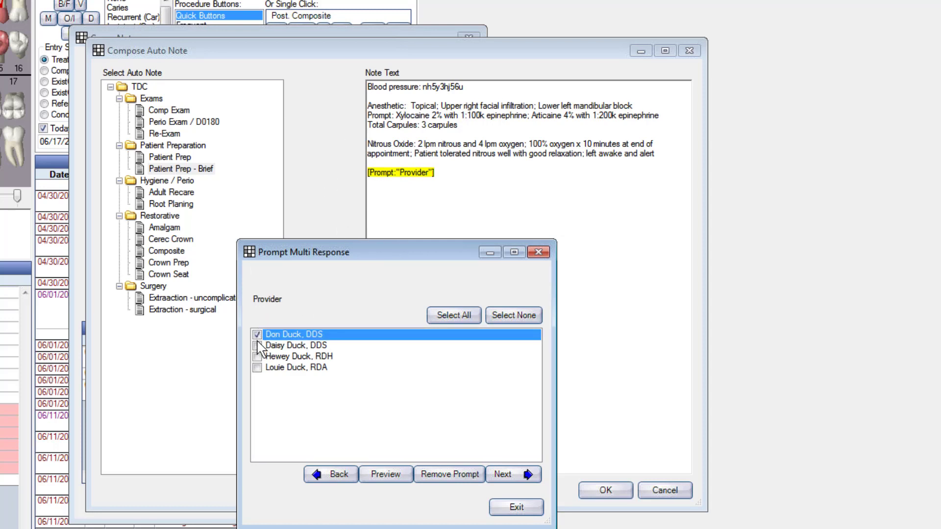
click(257, 357)
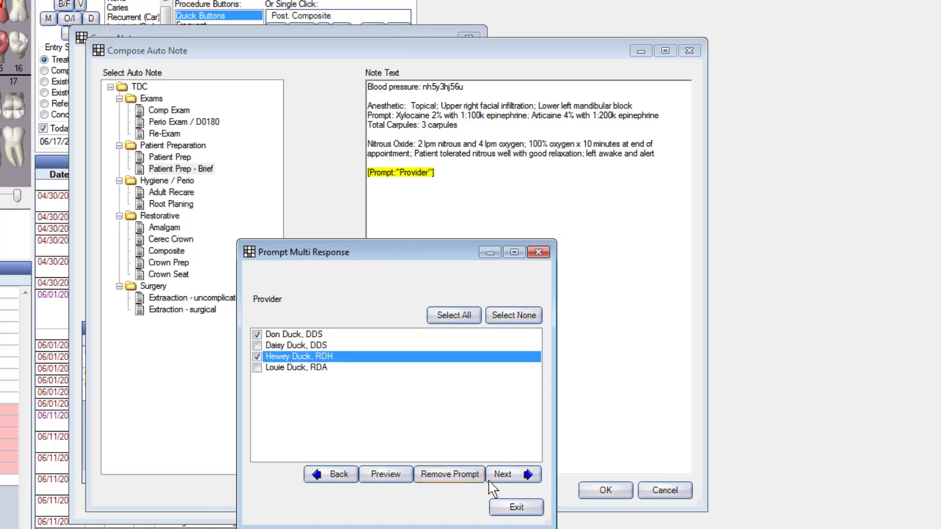
click(506, 474)
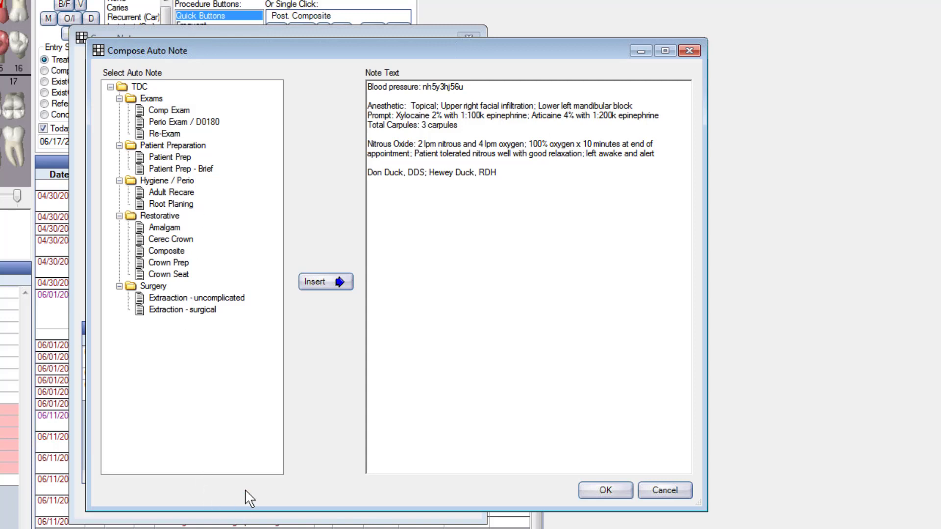
Add the Composite note using Photobond and Estelite Sigma Quick, followed by the Amalgam note
double_click(163, 251)
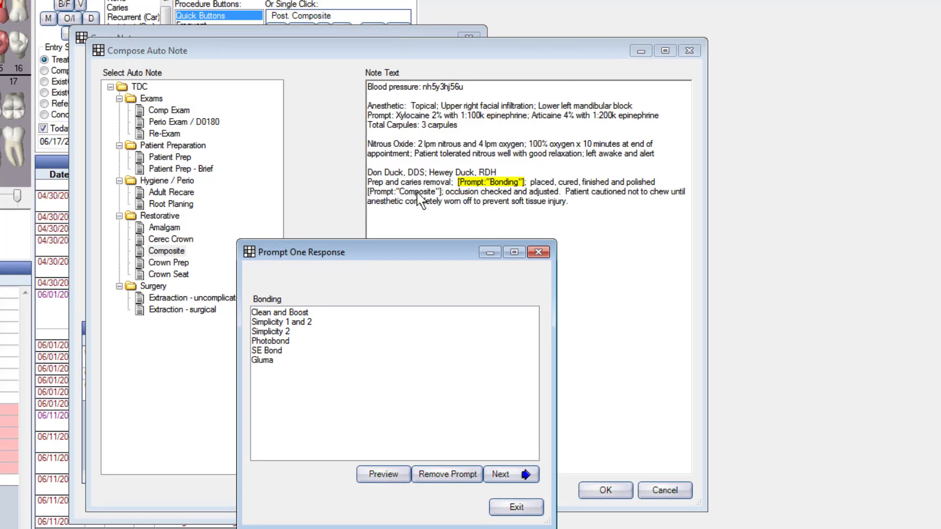
click(279, 342)
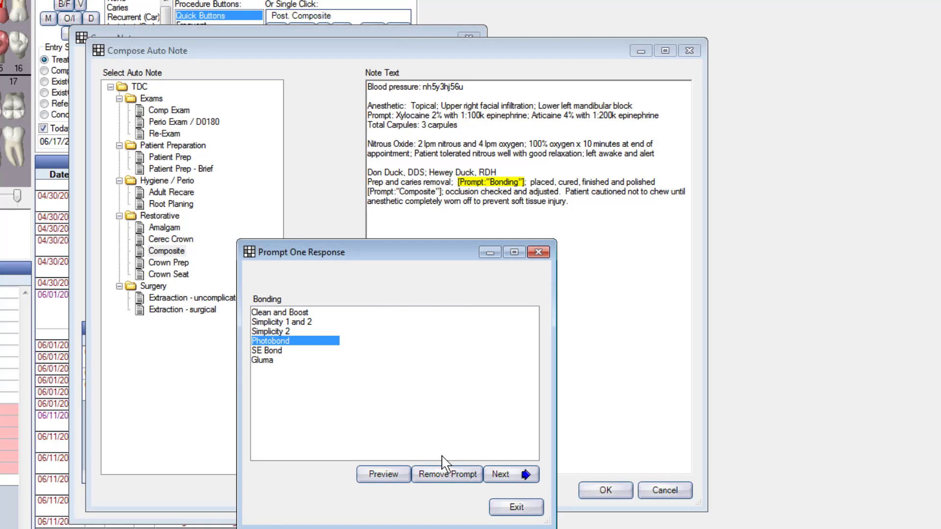
click(502, 474)
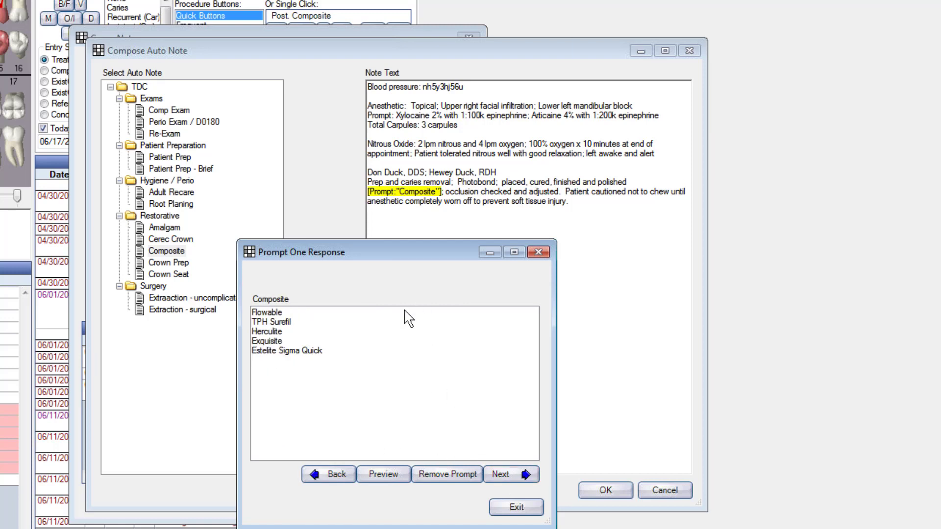
click(268, 351)
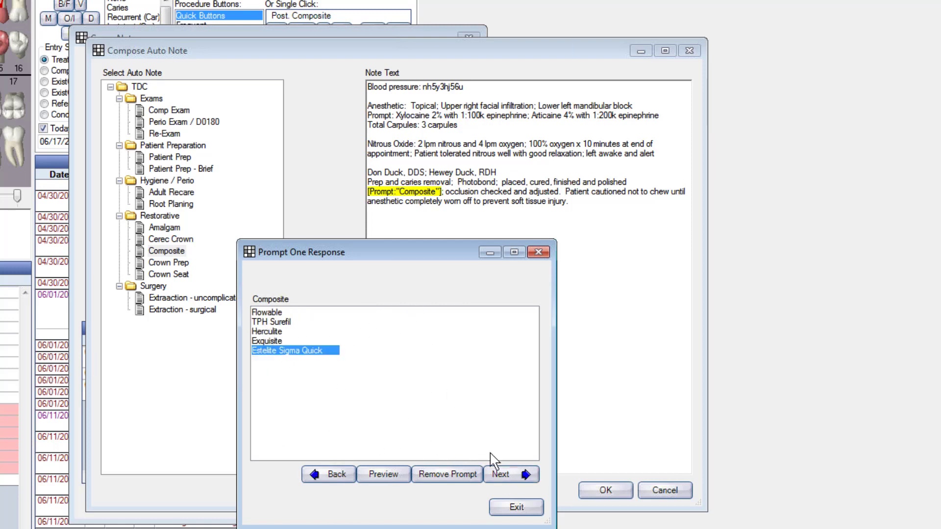
click(500, 474)
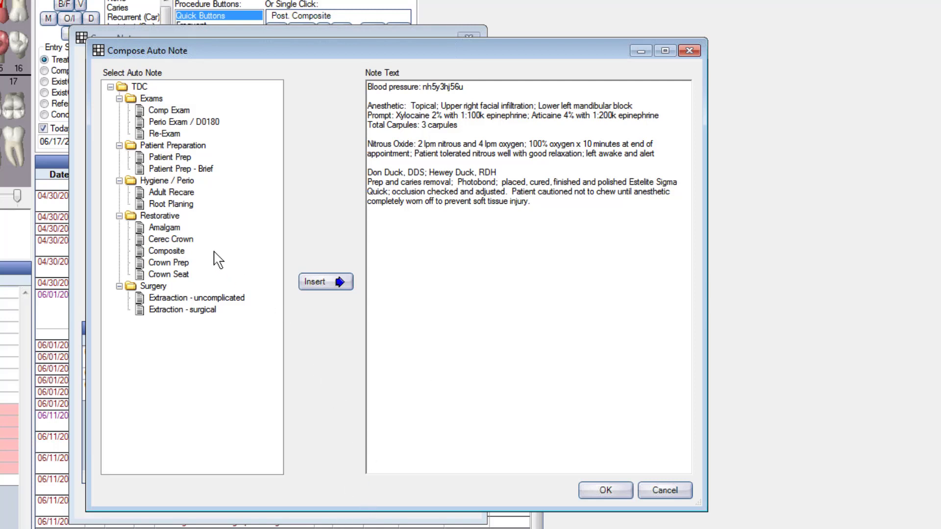
double_click(177, 229)
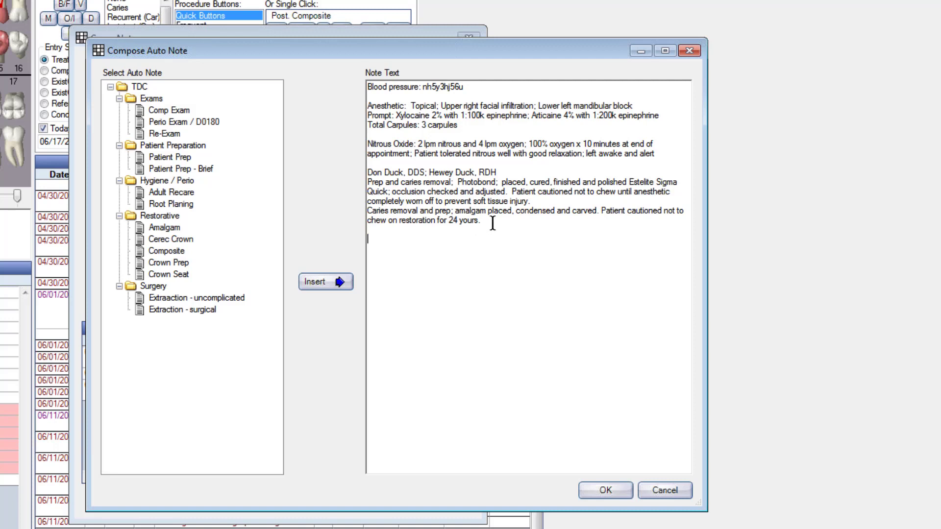
Insert the Crown Prep note with Mesial and Distal caries as the diagnosis
double_click(166, 264)
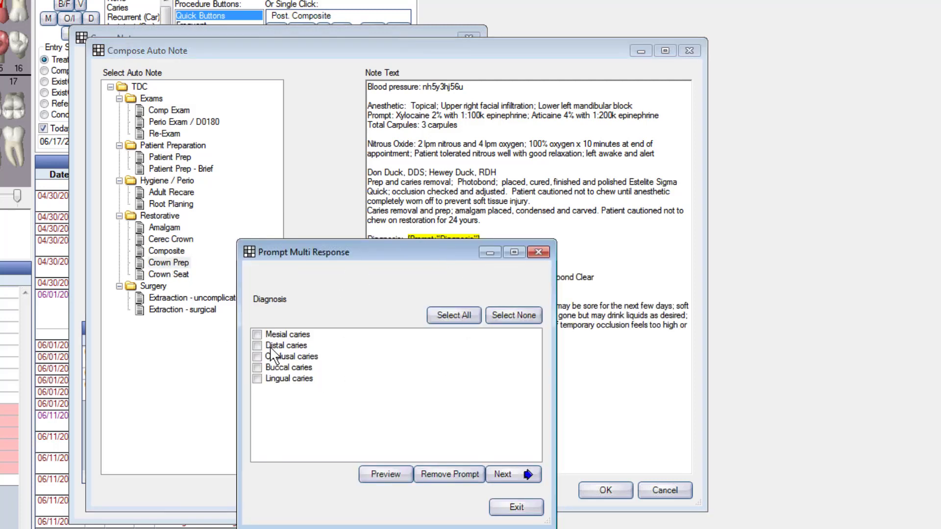
click(256, 335)
click(257, 345)
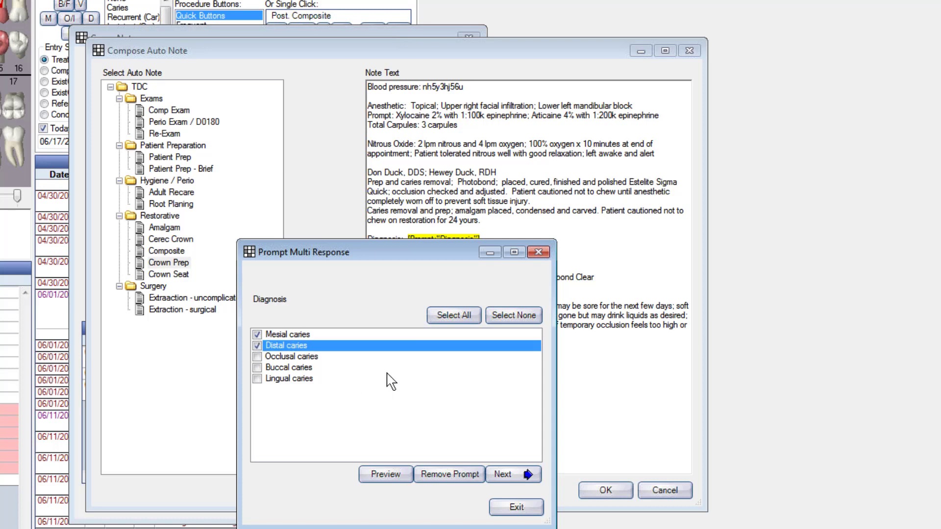
click(502, 474)
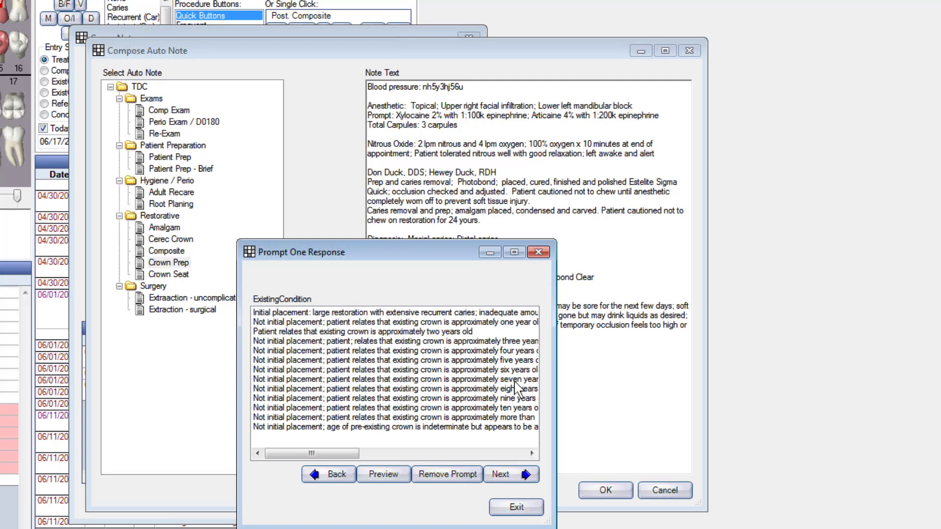
Pick the seven-year existing crown and both build-up responses: adequate retention and bonded composite
double_click(464, 379)
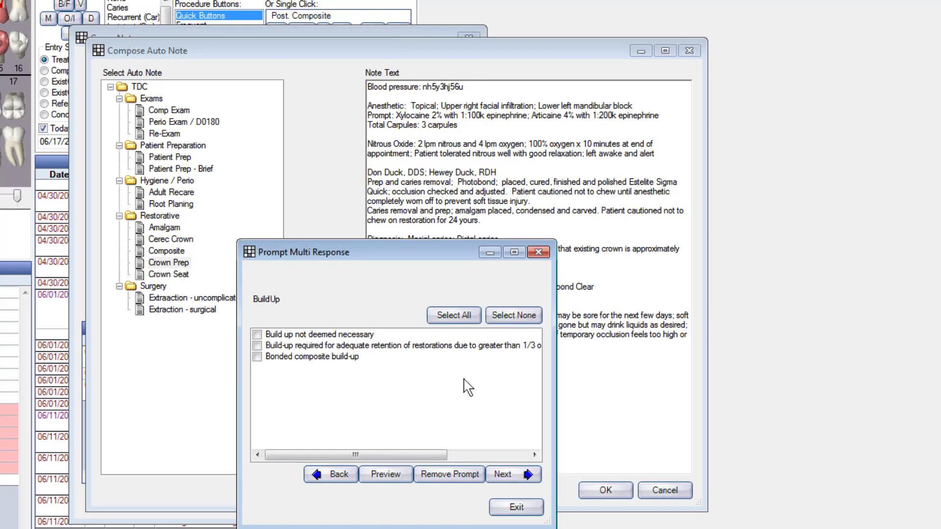
drag(437, 250, 396, 409)
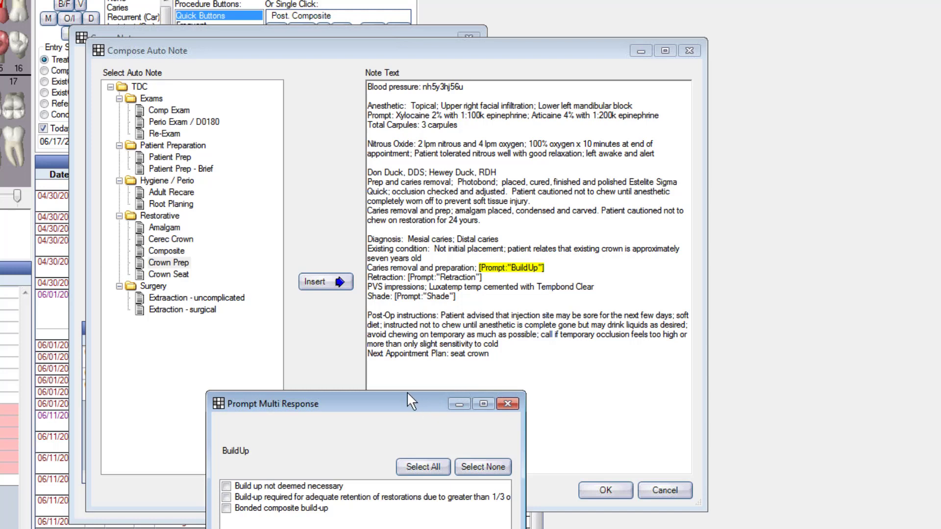
drag(398, 385, 349, 325)
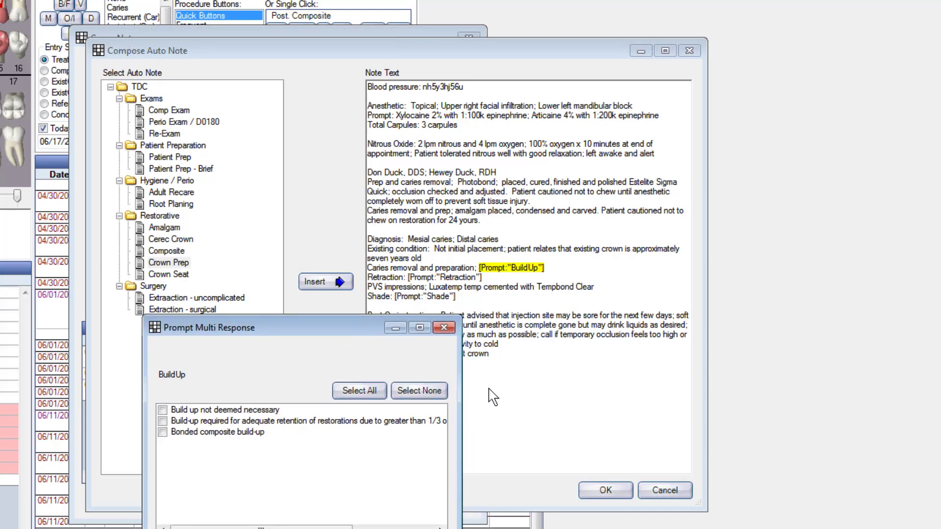
click(163, 421)
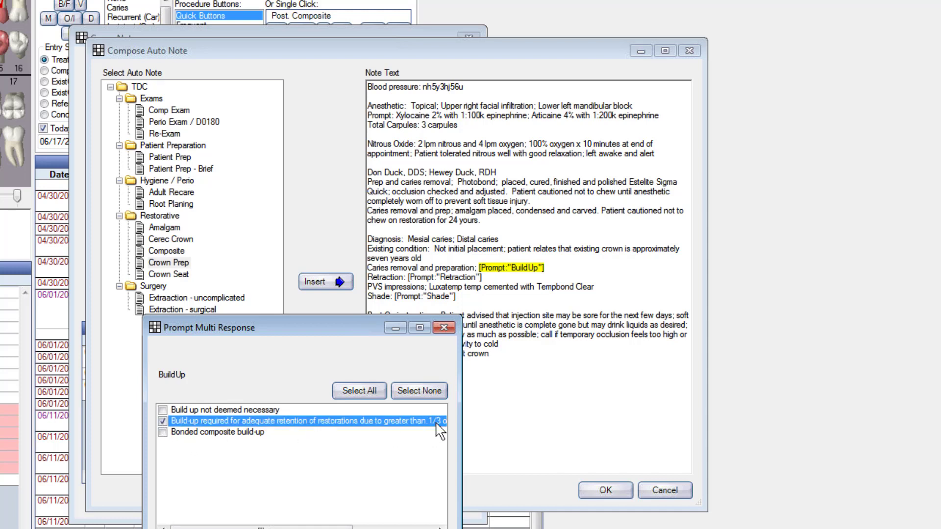
click(166, 434)
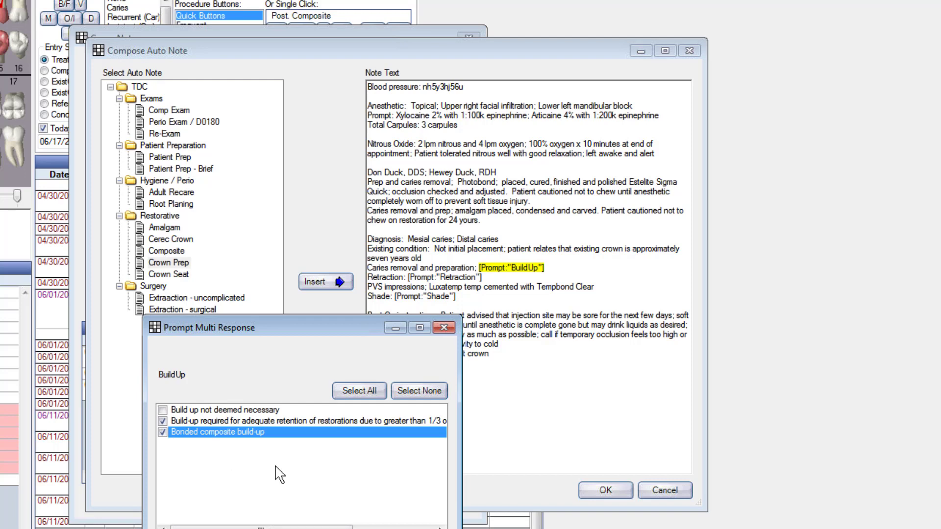
key(Return)
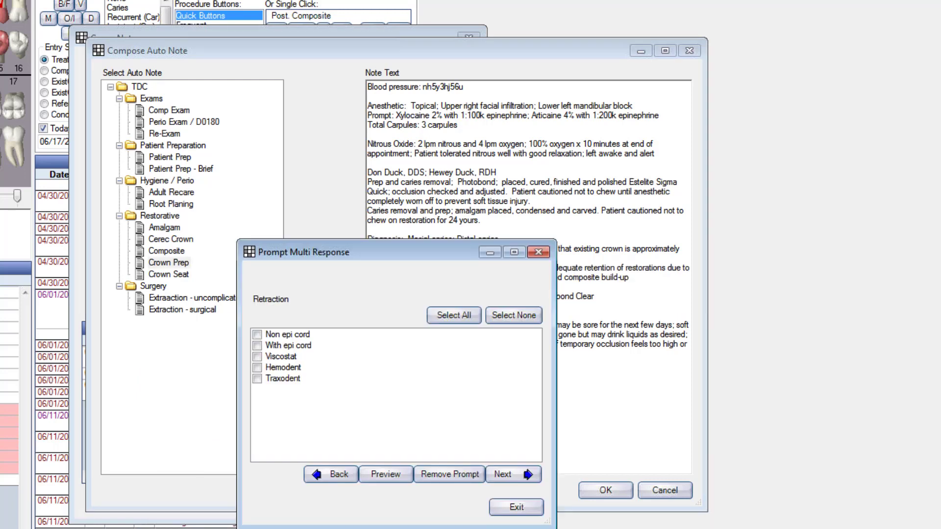
Choose Traxodent for retraction and shade A3 to finish the Crown Prep note
click(256, 379)
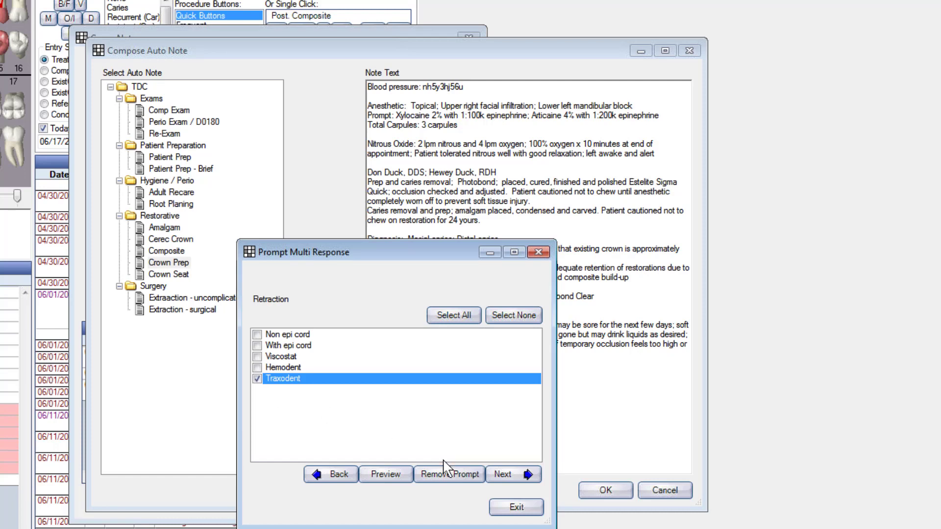
click(506, 473)
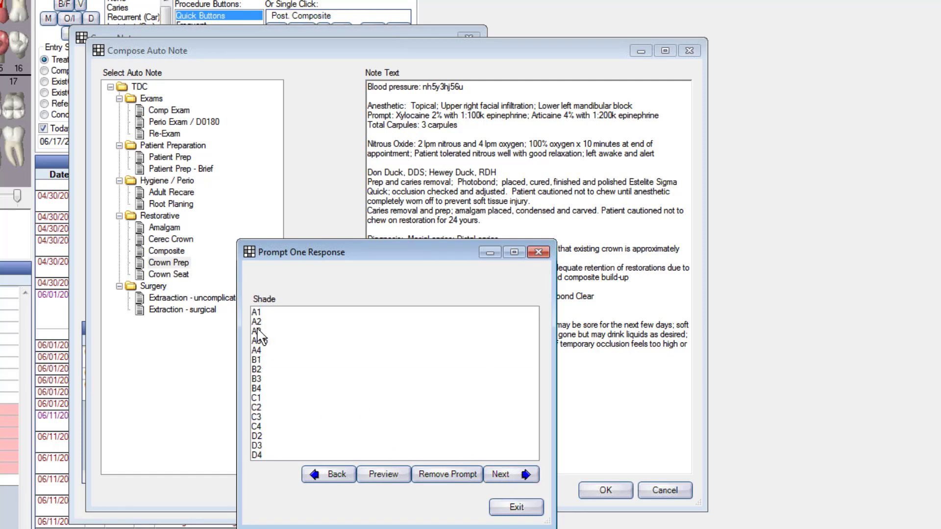
click(258, 331)
click(509, 474)
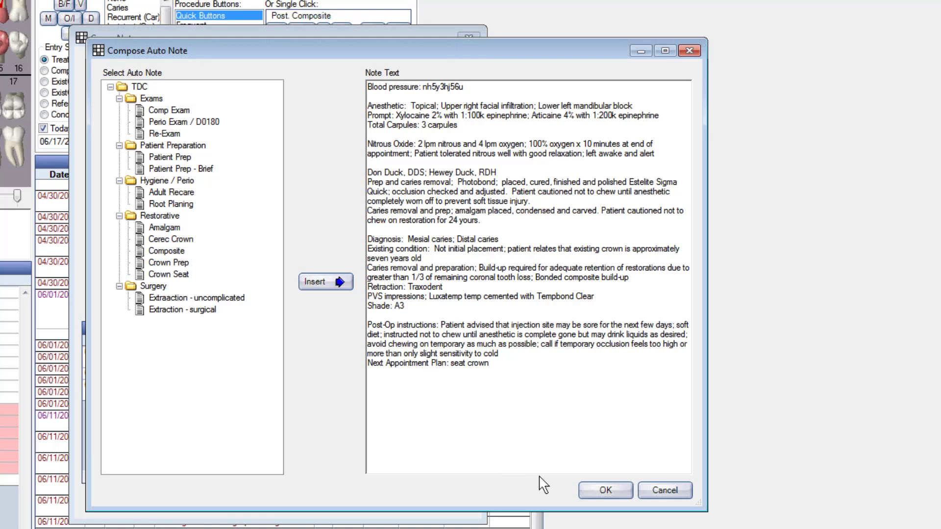
Accept the composed note, sign it digitally, and save the group note to the chart
click(598, 489)
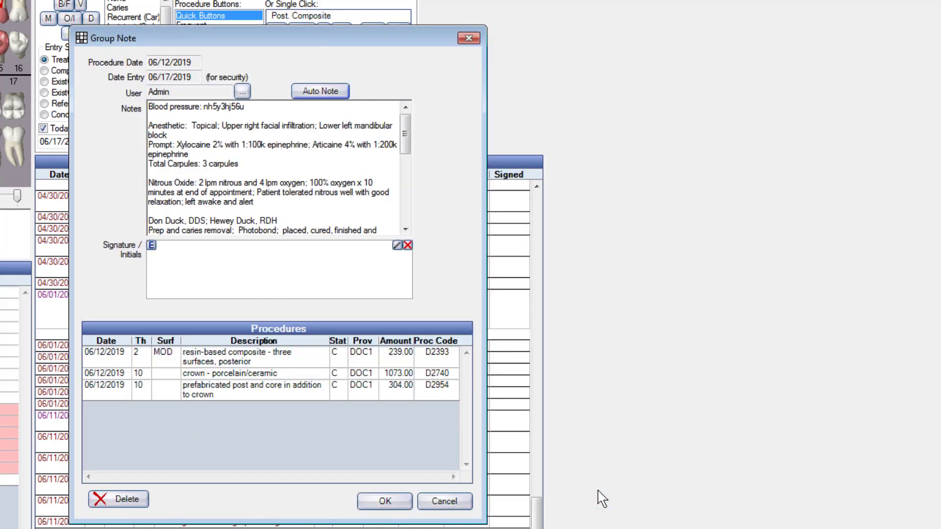
click(151, 245)
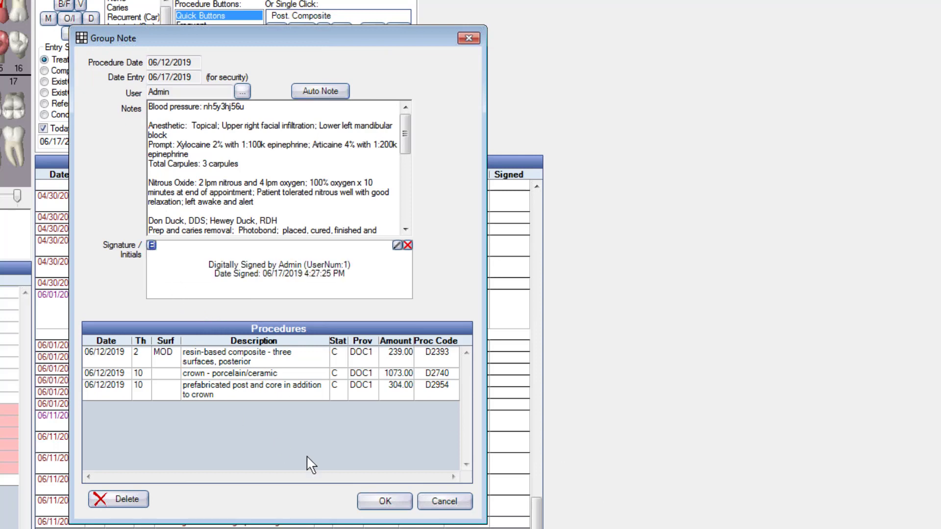
click(384, 501)
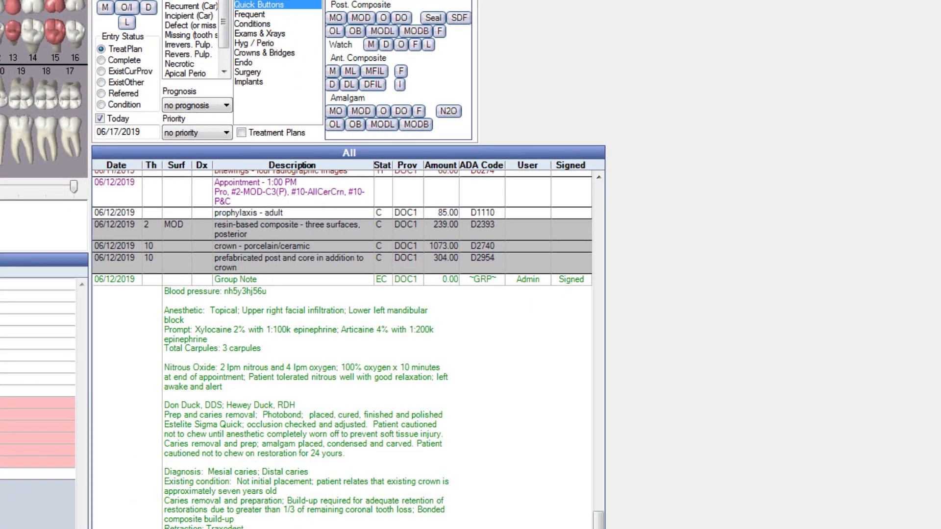
Scroll the chart list and dismiss the open context menu
mouse_move(598, 519)
mouse_down()
mouse_move(588, 410)
mouse_move(581, 452)
mouse_move(598, 520)
mouse_up()
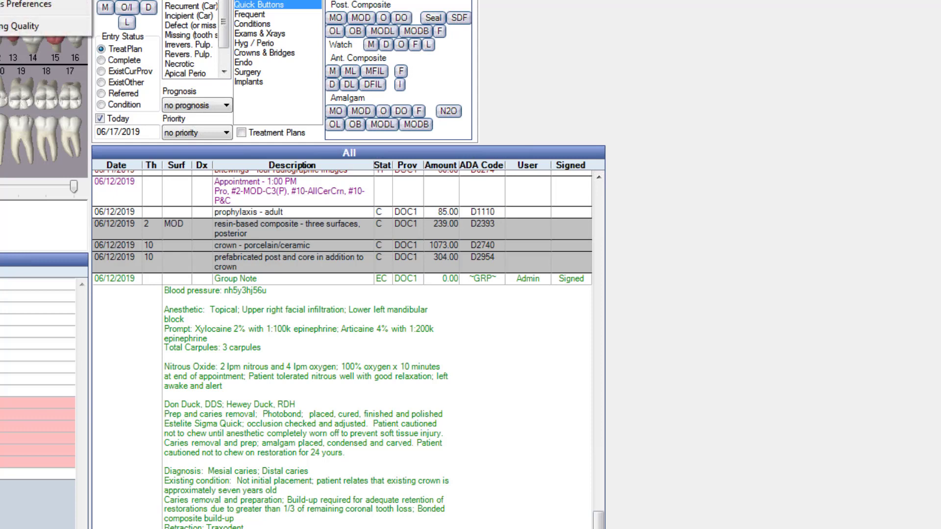
key(Escape)
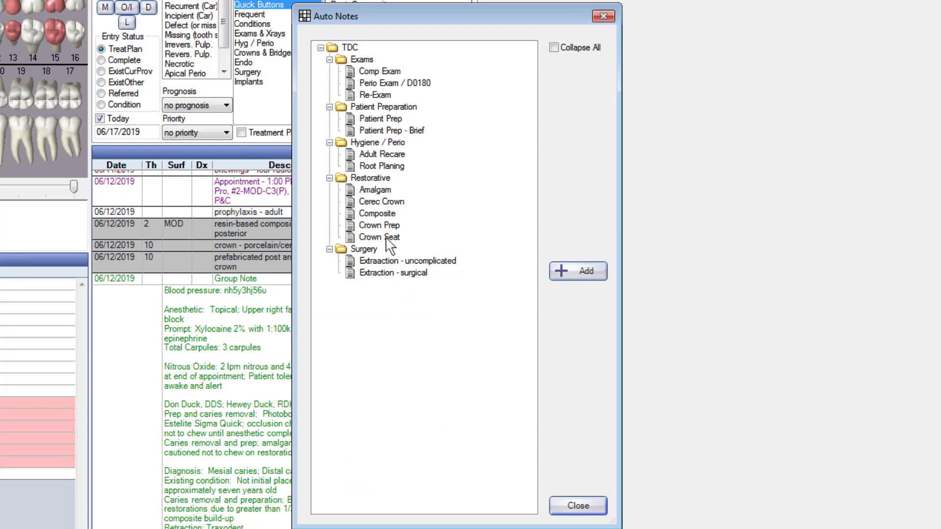
Open the Crown Prep template, add a 'Pt response:' line below Shade, and start a new prompt
double_click(350, 225)
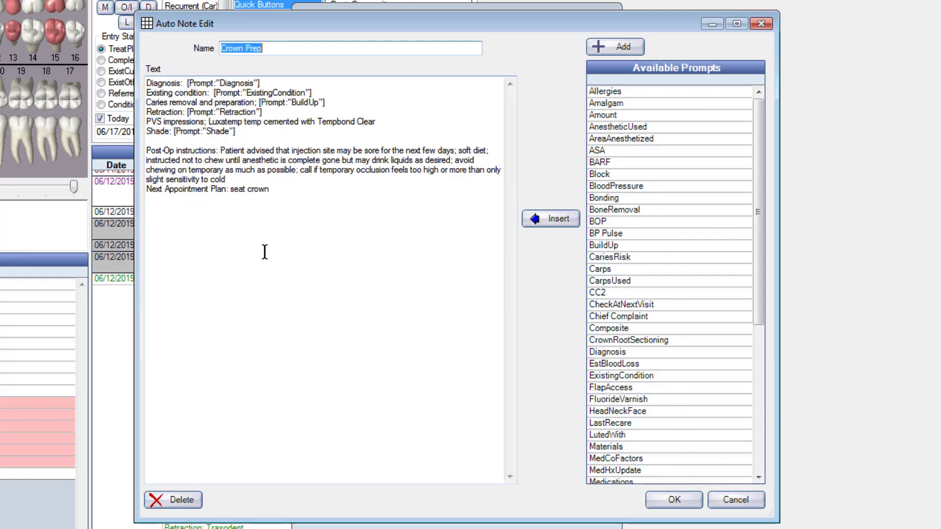
click(247, 133)
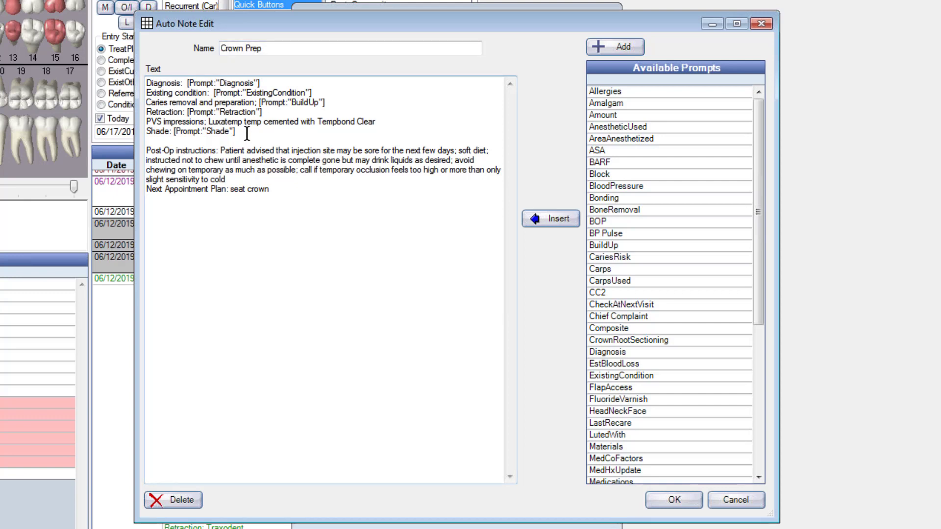
key(Return)
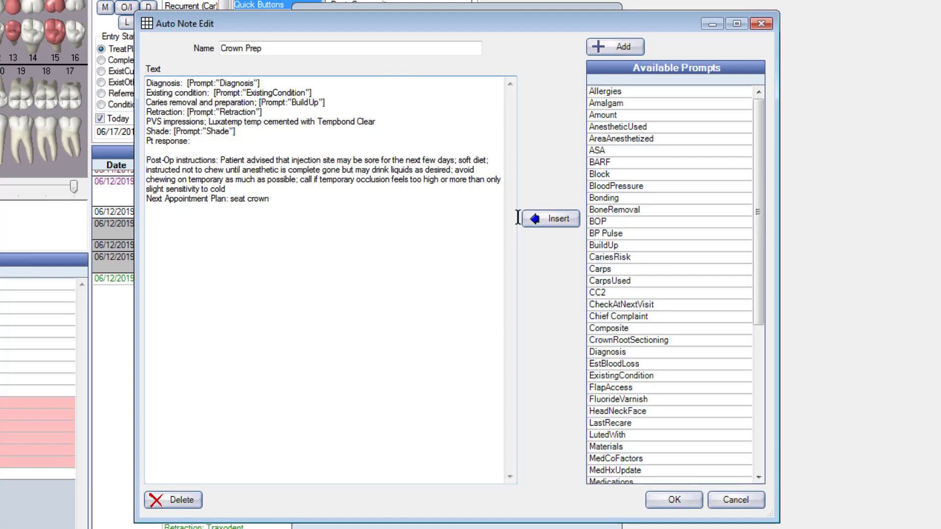
click(622, 50)
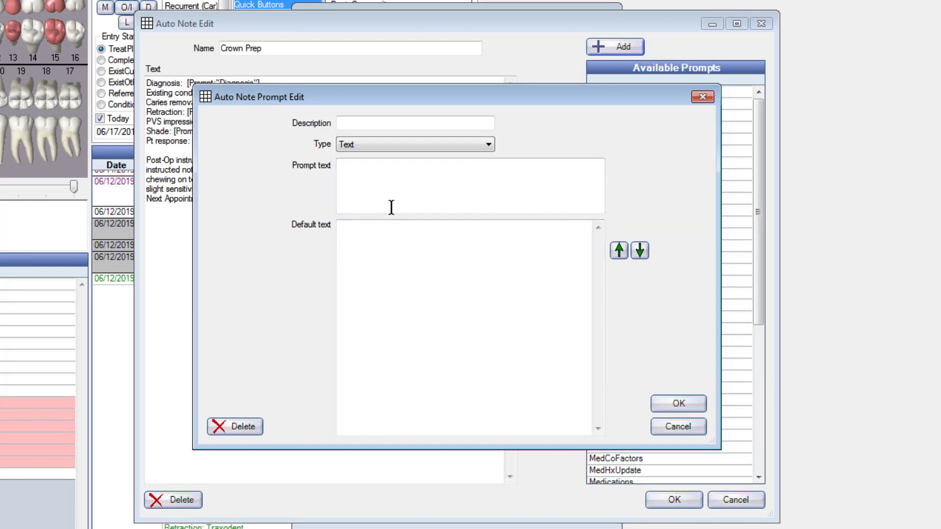
Describe the prompt as 'pt reponse', type MultiResponse, prompt text 'ptresponse', with placeholder responses
click(384, 123)
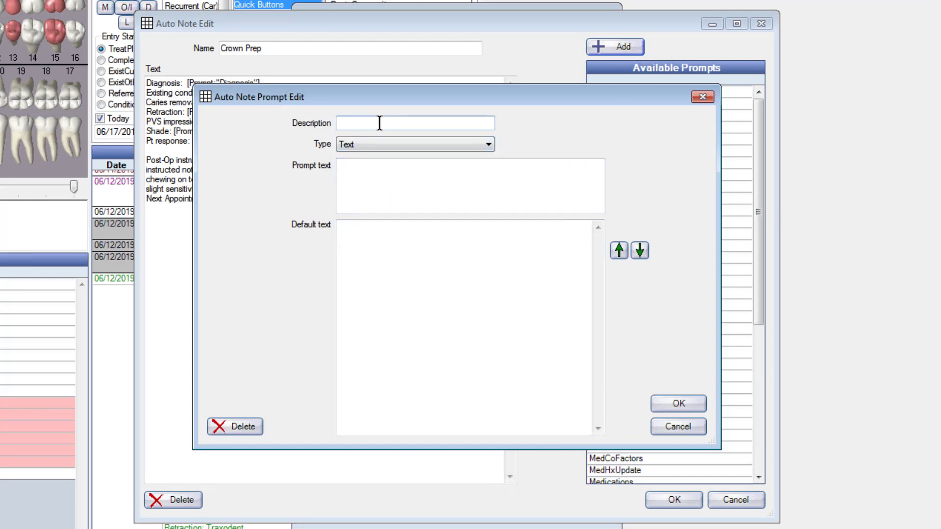
text(pt reponse)
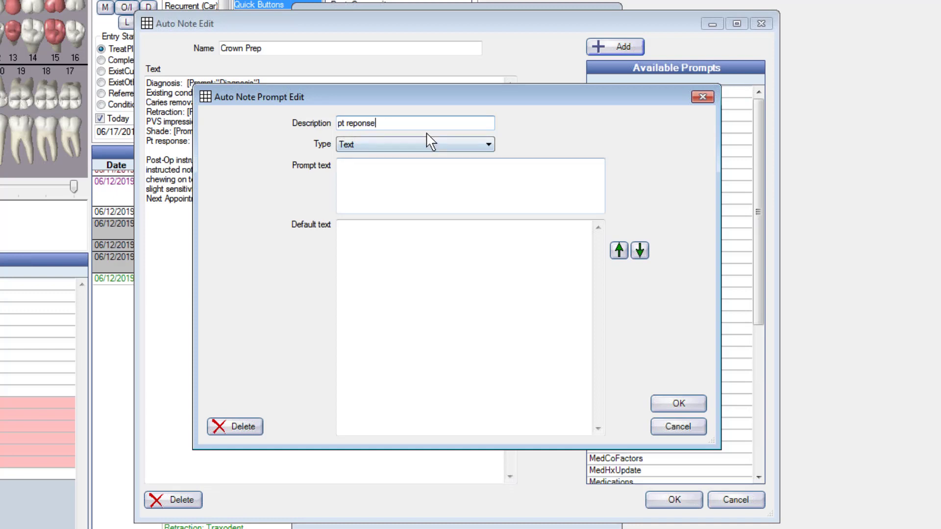
click(423, 145)
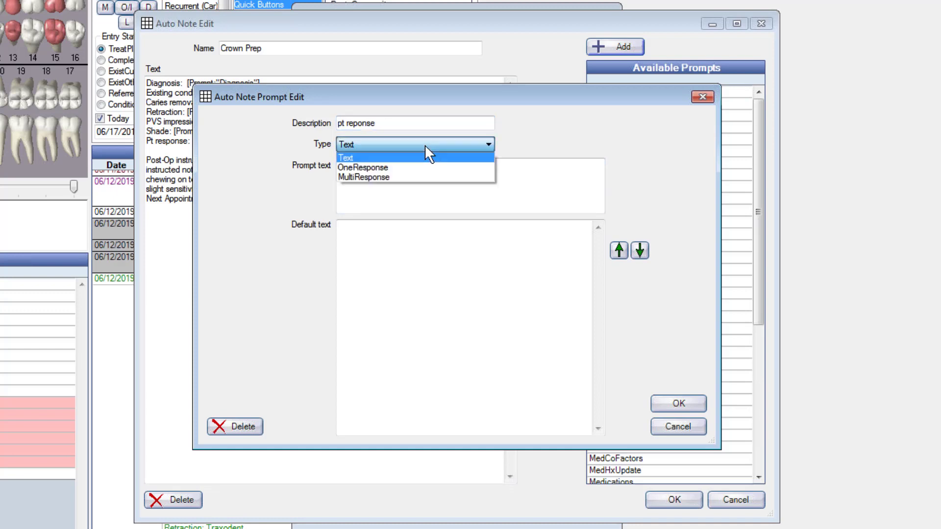
click(388, 176)
click(388, 175)
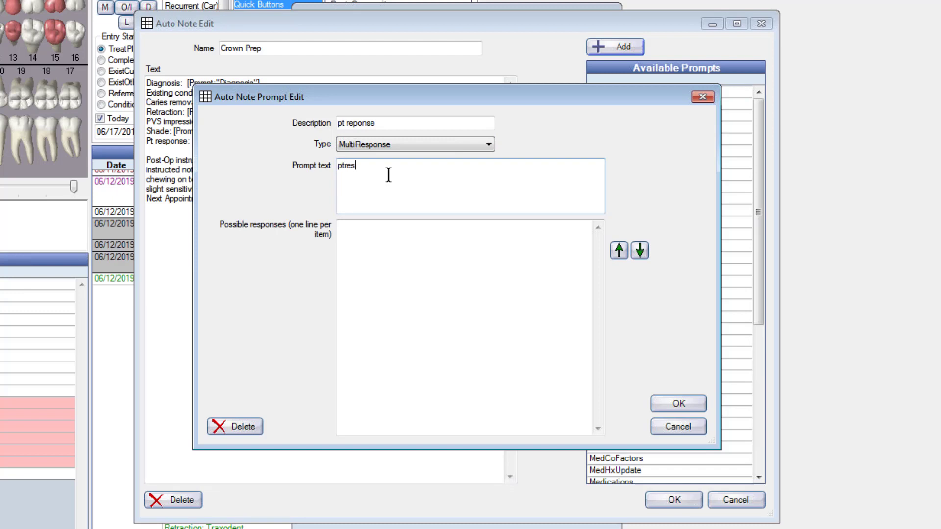
text(ptresponse)
click(351, 228)
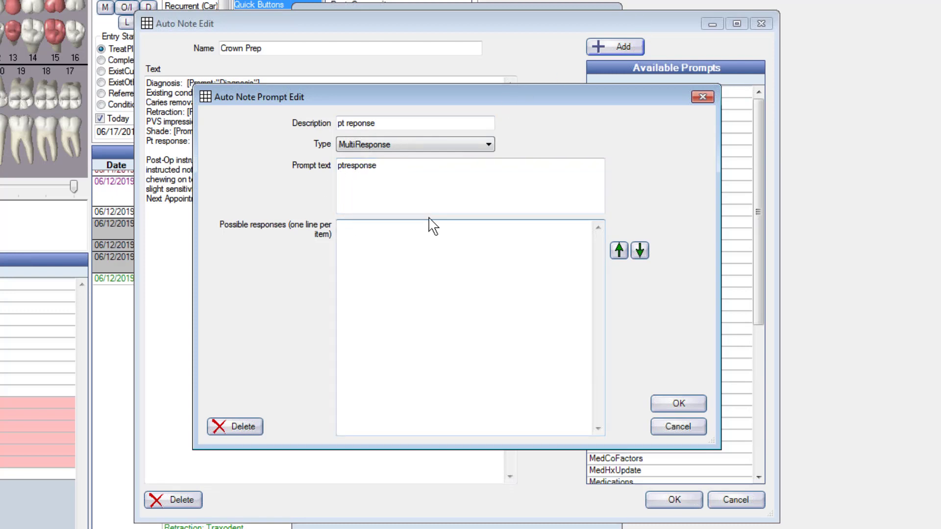
text(vang;ojqnr )
text(vmer'nj'vlemnq1 )
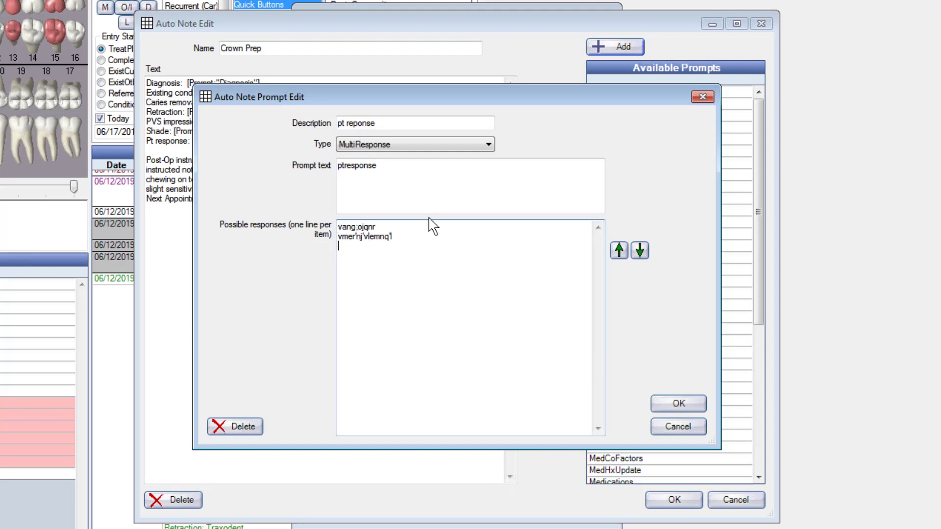
text(vlnal'ngf;langf;)
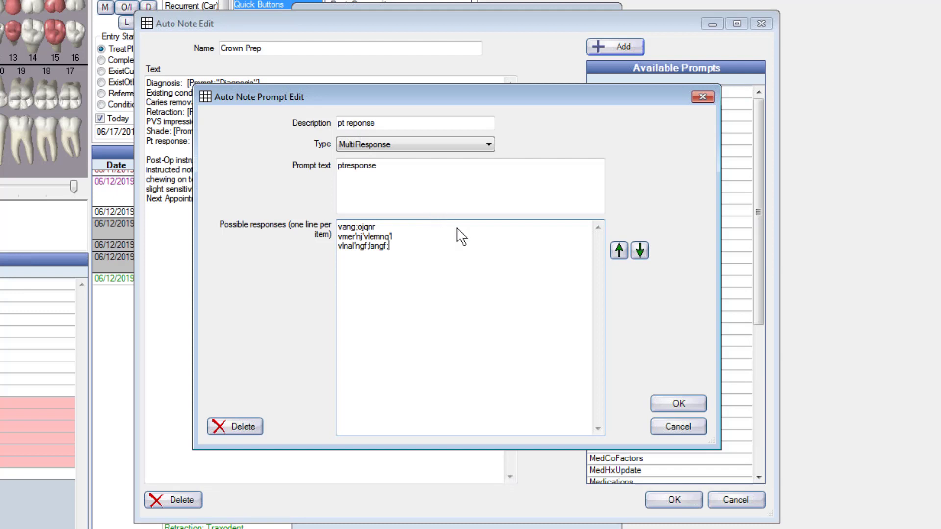
Save the 'pt reponse' prompt, then reopen it and confirm its type stays MultiResponse
click(676, 403)
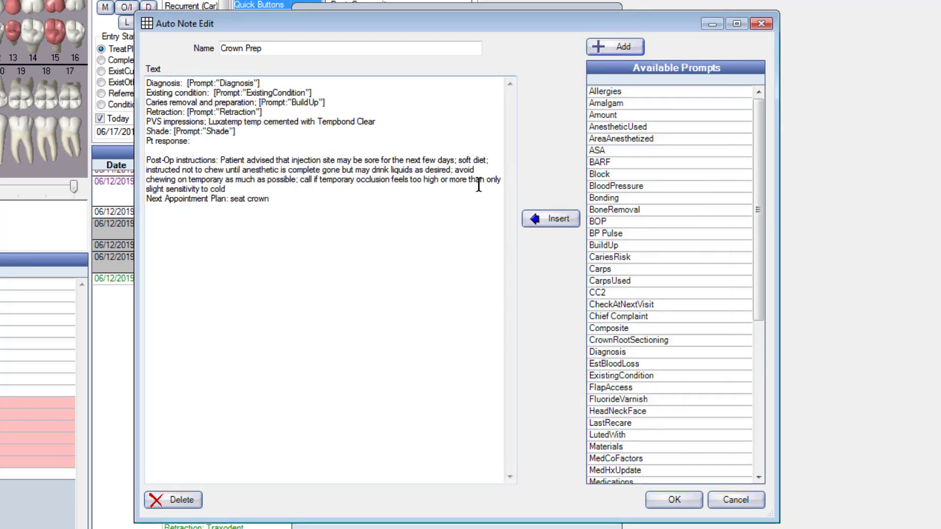
drag(760, 251, 760, 417)
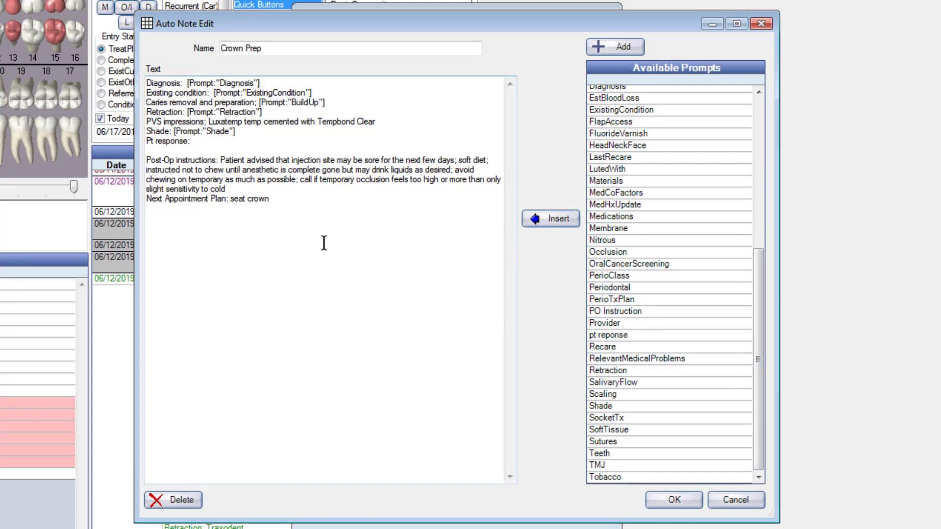
double_click(601, 334)
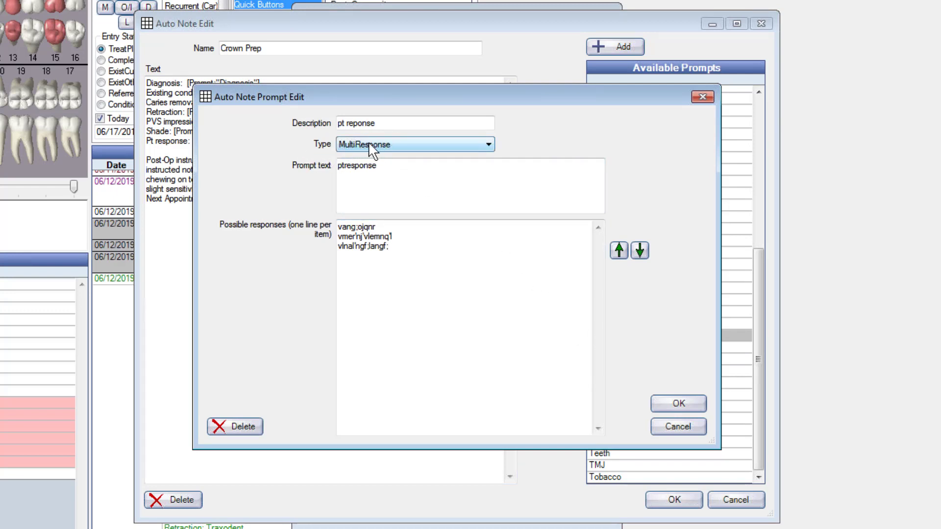
click(489, 145)
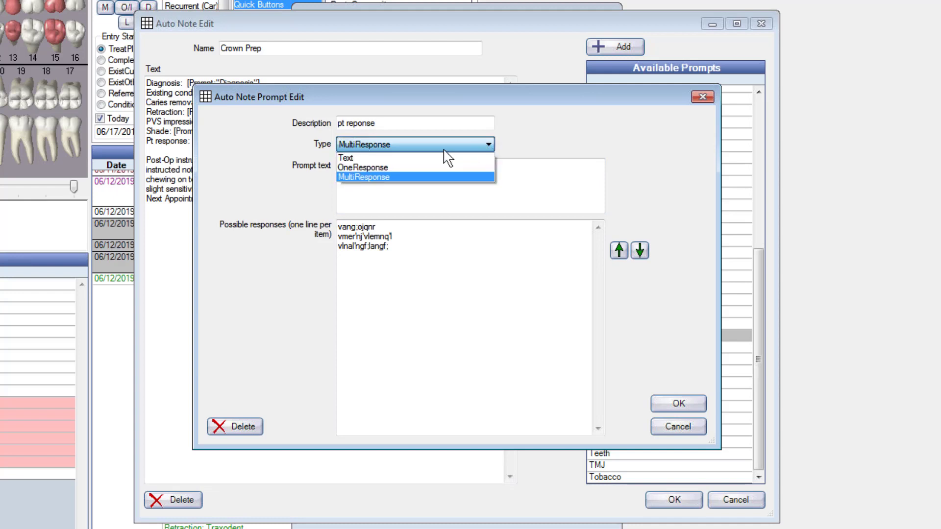
click(392, 168)
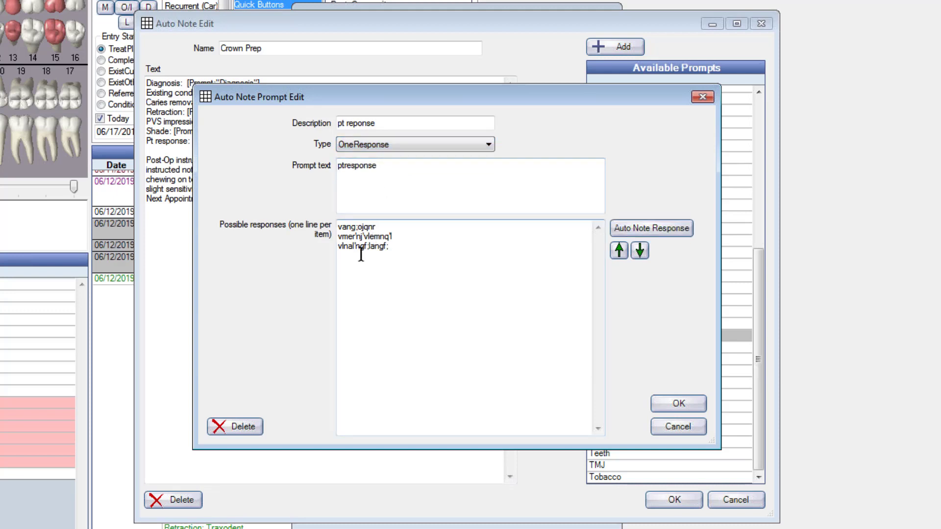
click(488, 145)
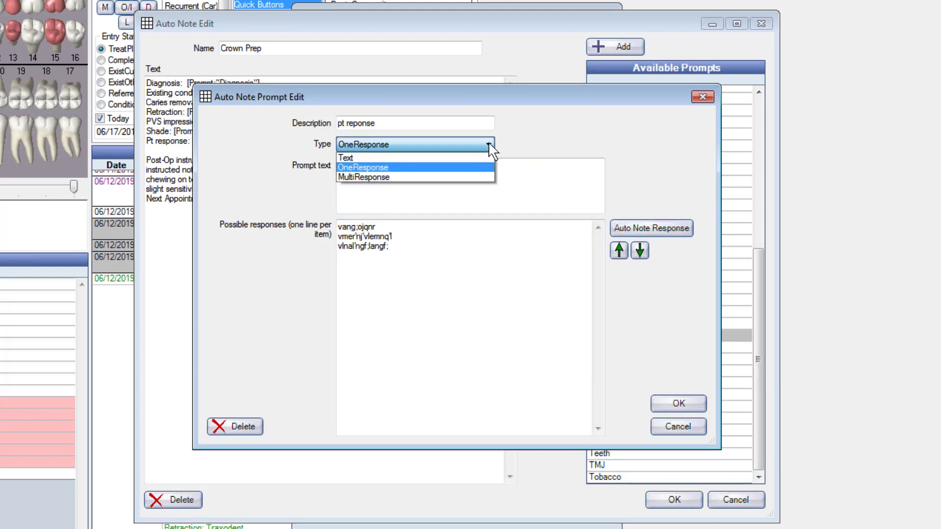
click(383, 178)
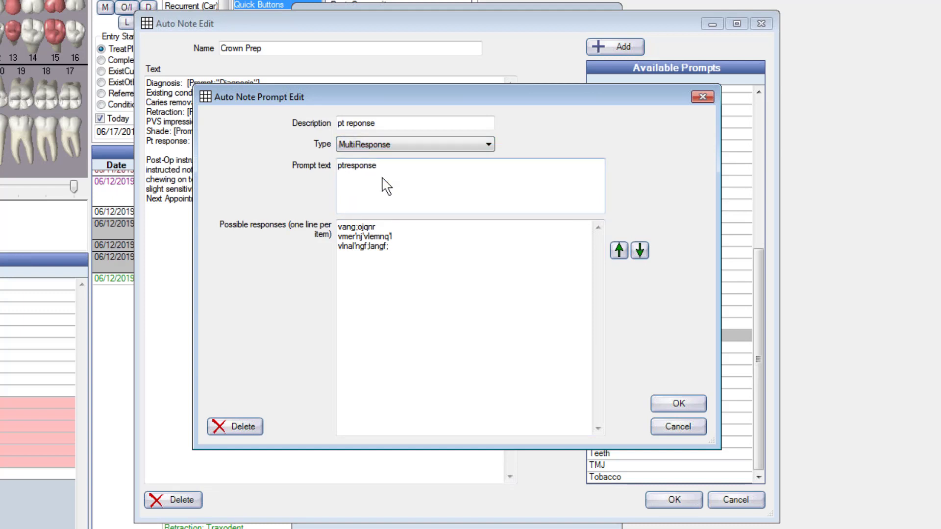
click(674, 400)
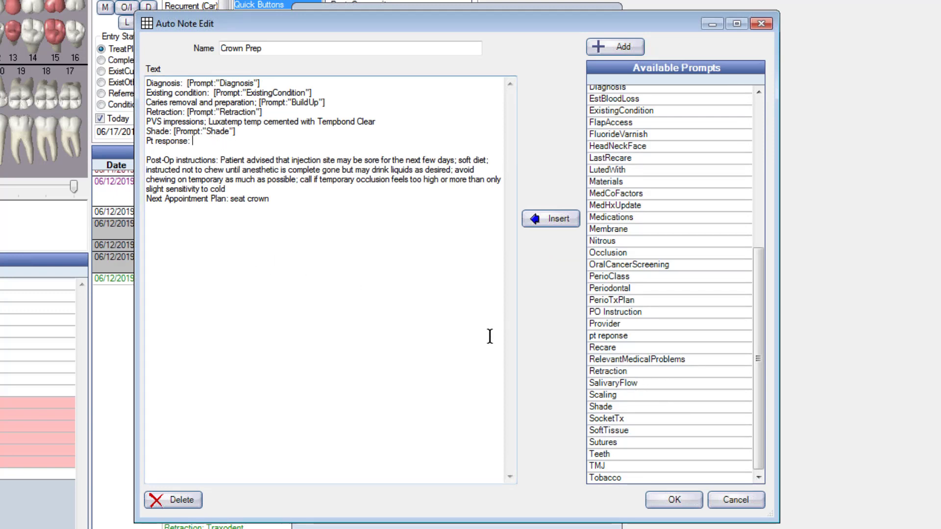
Insert 'pt reponse' after 'Pt response:' in Crown Prep, save the template, and close Auto Notes
click(598, 336)
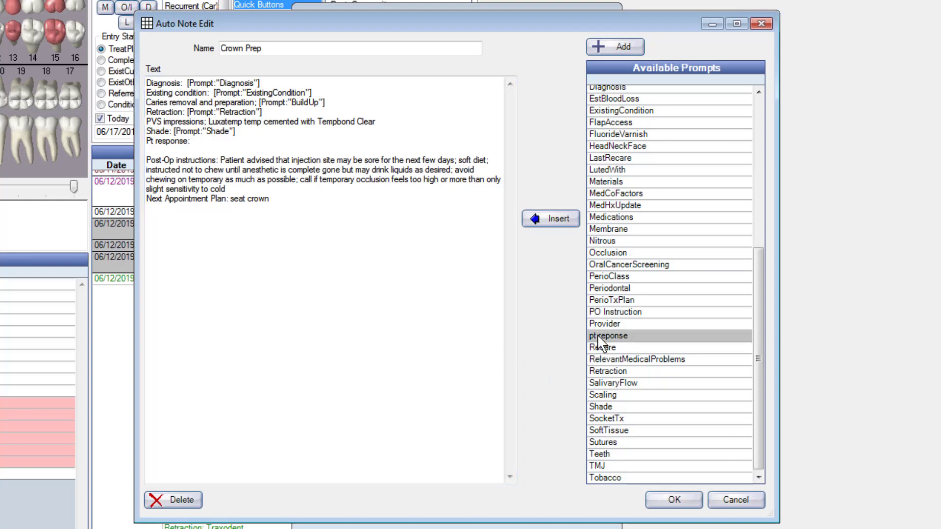
click(551, 215)
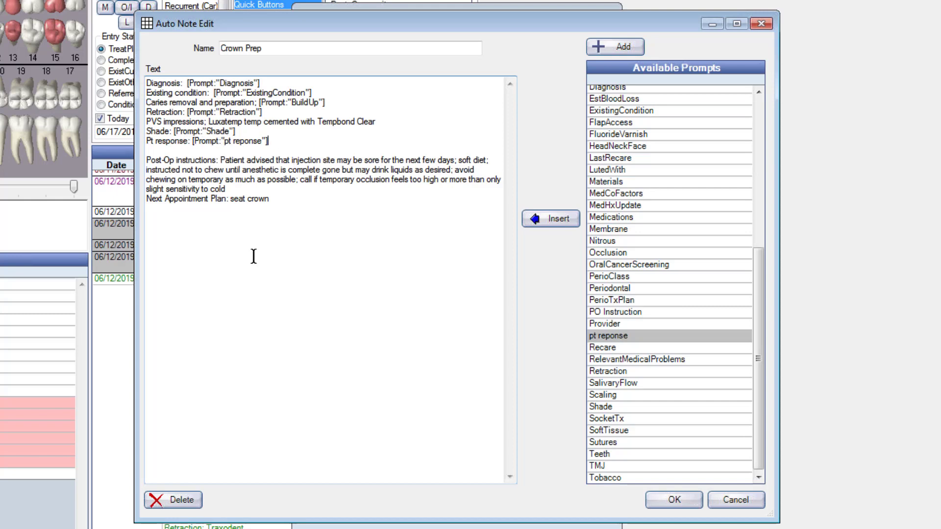
click(671, 501)
click(578, 506)
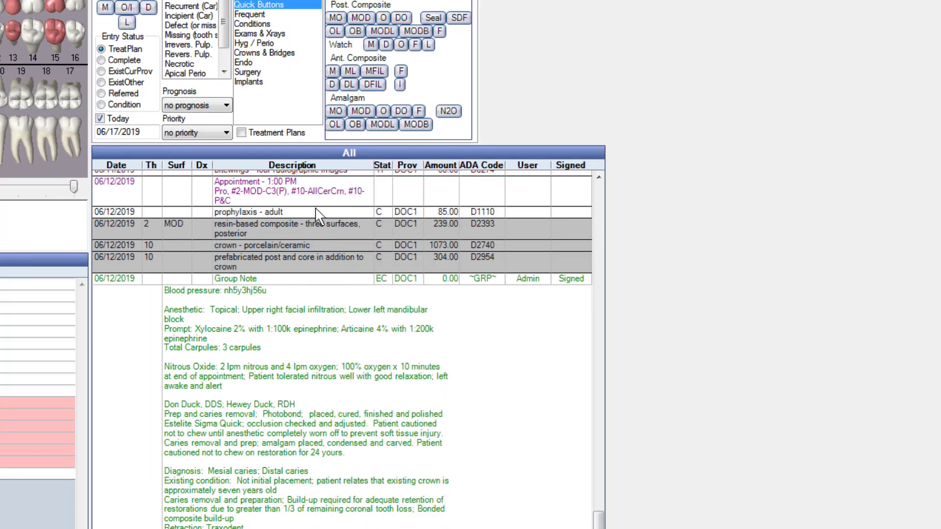
double_click(314, 212)
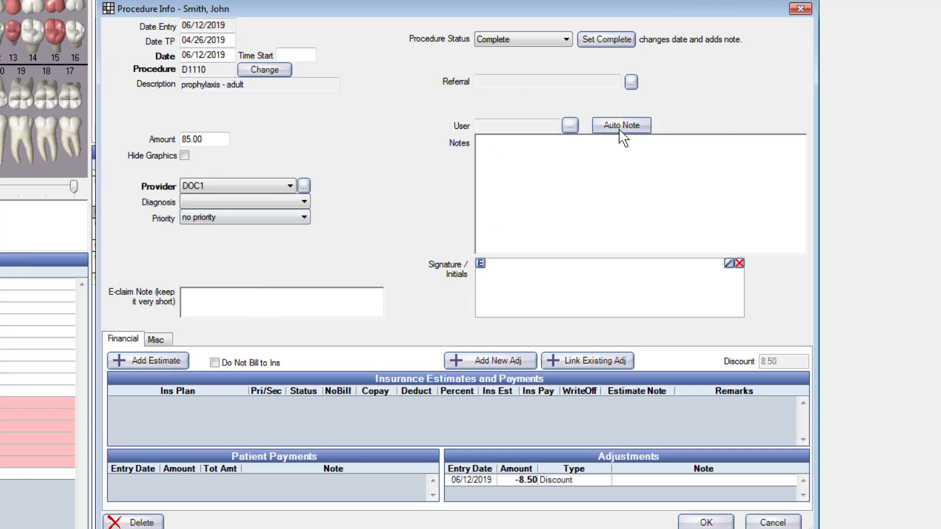
click(618, 127)
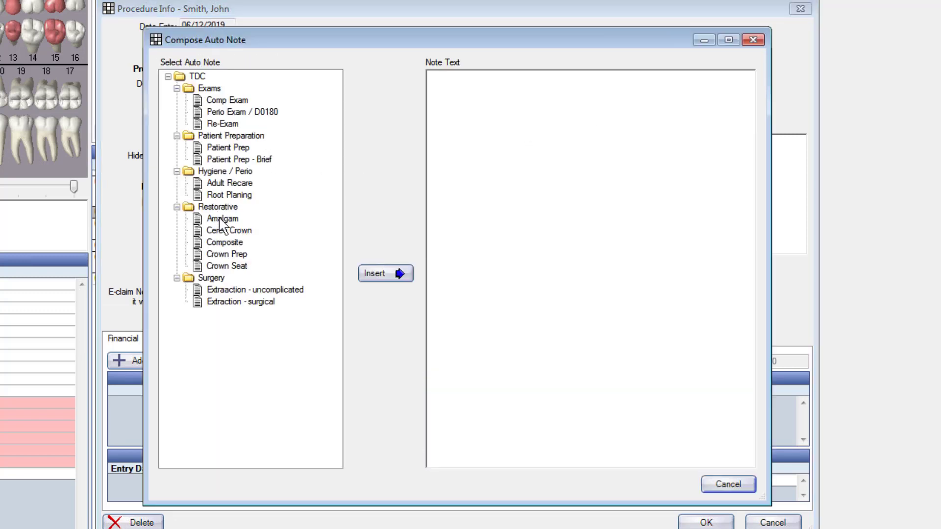
double_click(227, 255)
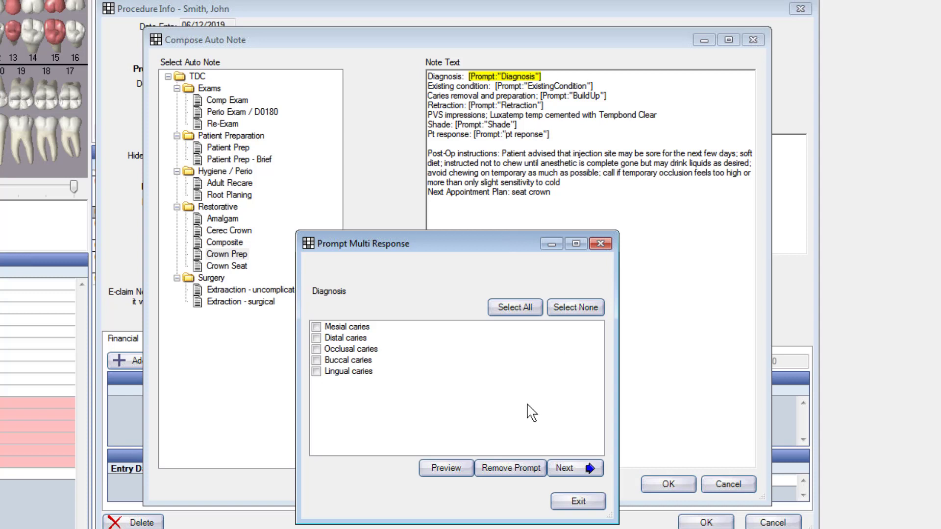
click(581, 501)
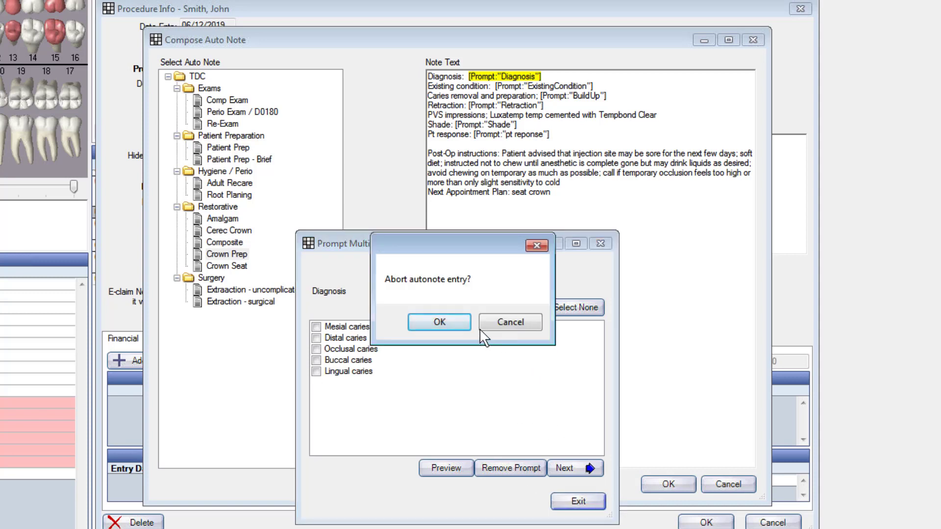
click(441, 322)
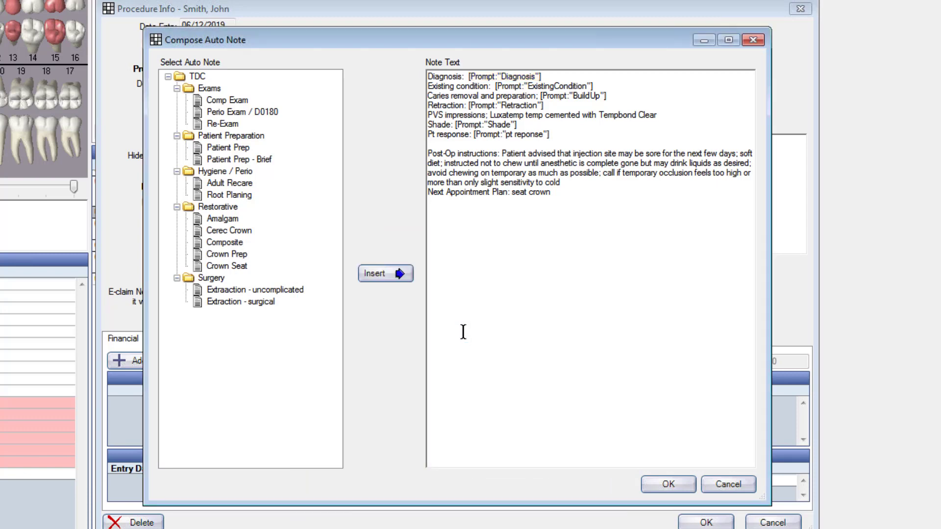
click(729, 485)
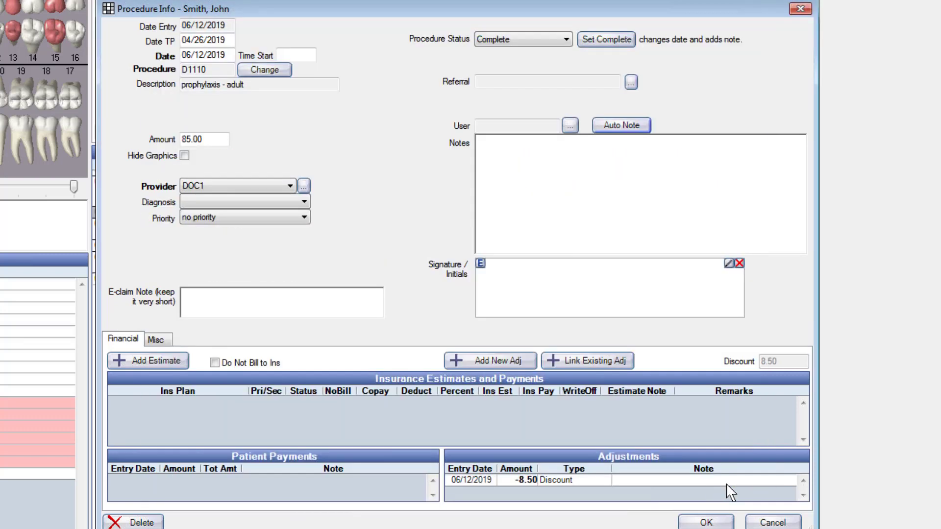
click(771, 522)
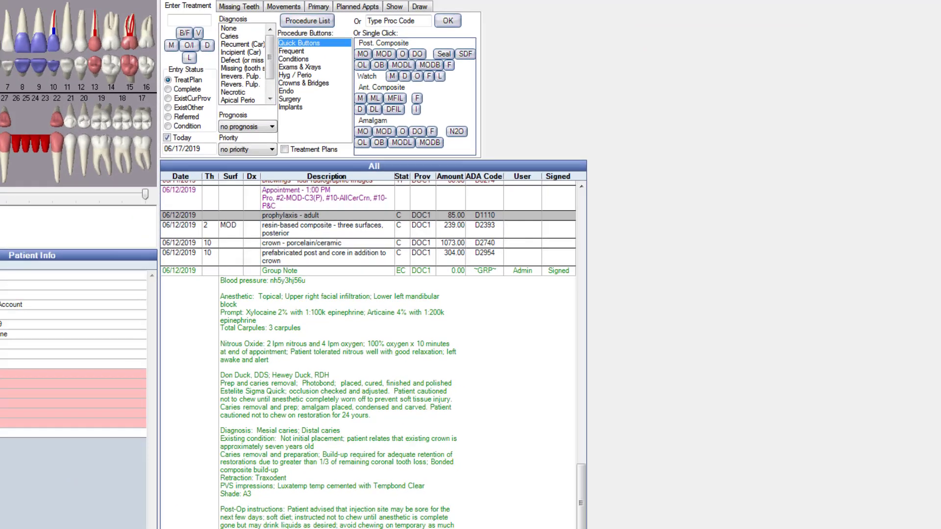
Open the Crown Prep auto note template from Setup > Auto Notes
click(53, 15)
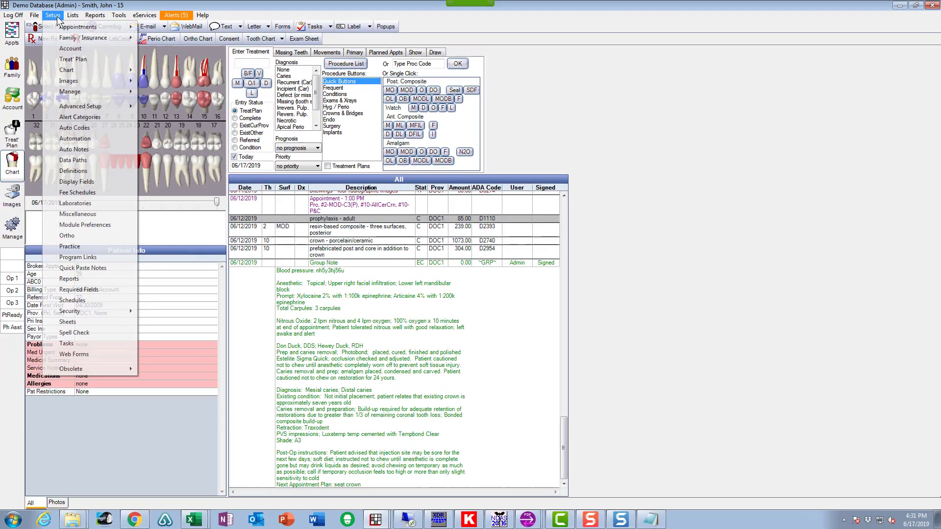
click(93, 149)
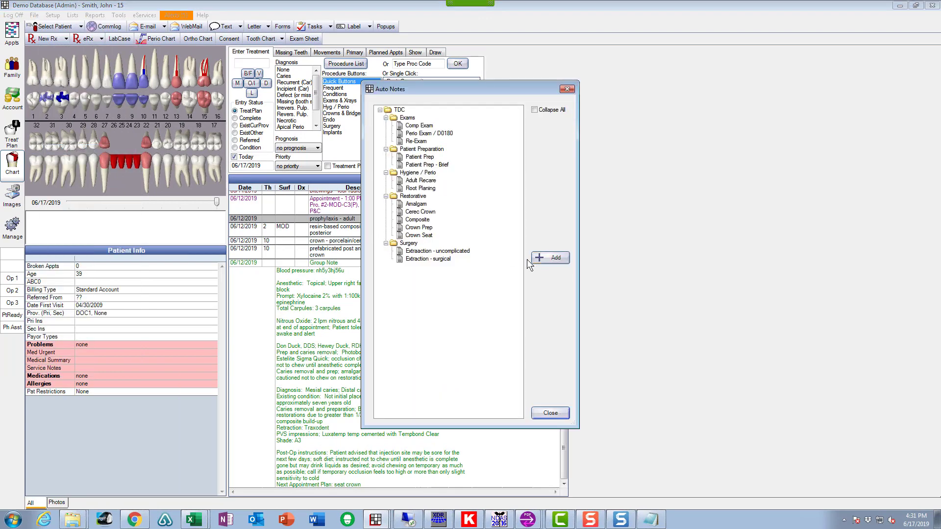
double_click(425, 228)
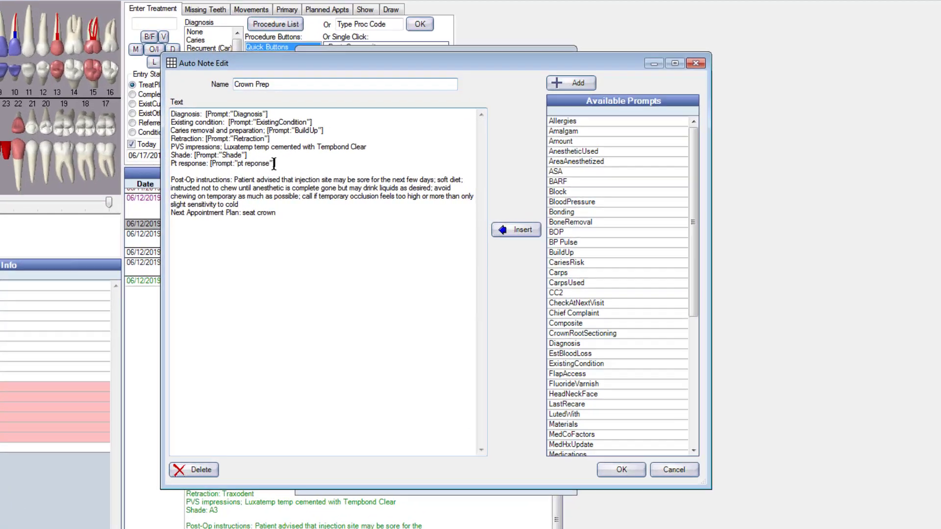
Delete the entire Pt response line, leaving a blank line below Shade
drag(345, 172, 274, 169)
click(116, 161)
key(shift+End)
key(Delete)
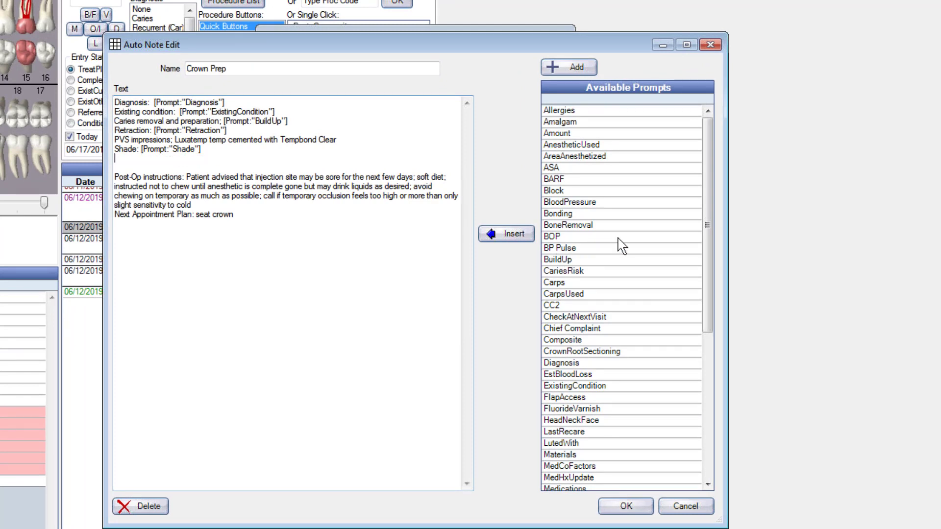
drag(709, 256, 705, 421)
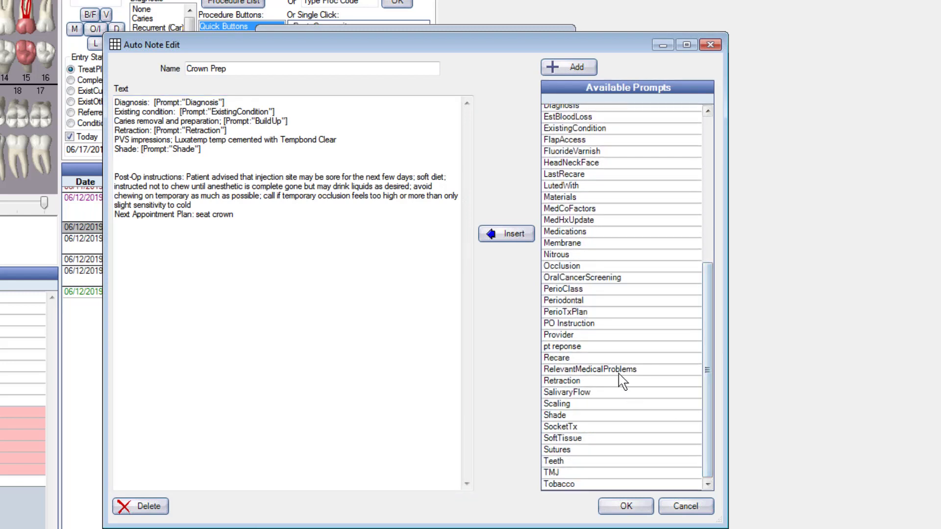
Delete the 'pt reponse' prompt from Available Prompts and confirm the permanent deletion
click(595, 348)
double_click(594, 349)
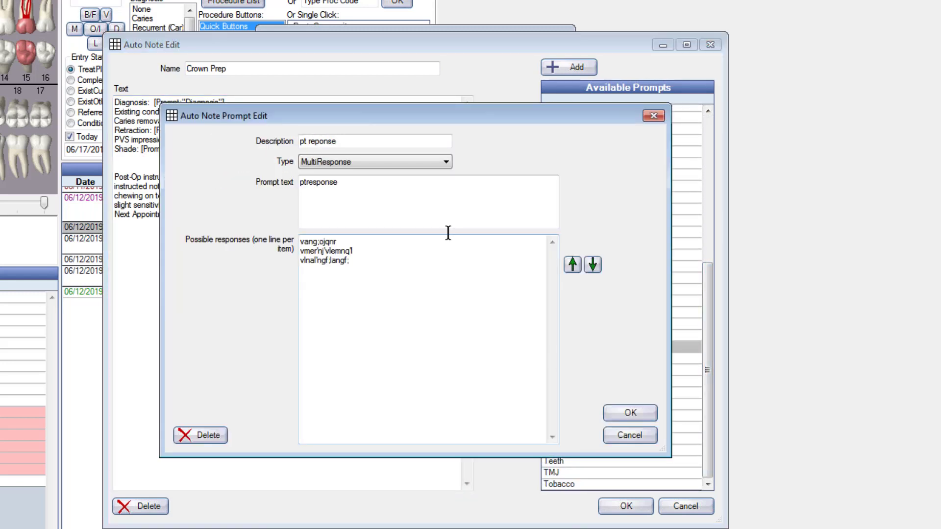
click(218, 436)
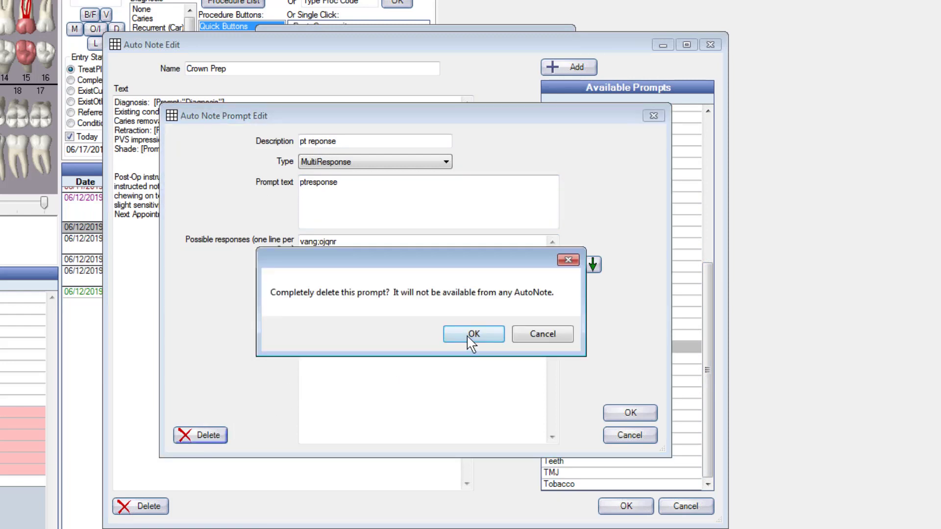
click(473, 335)
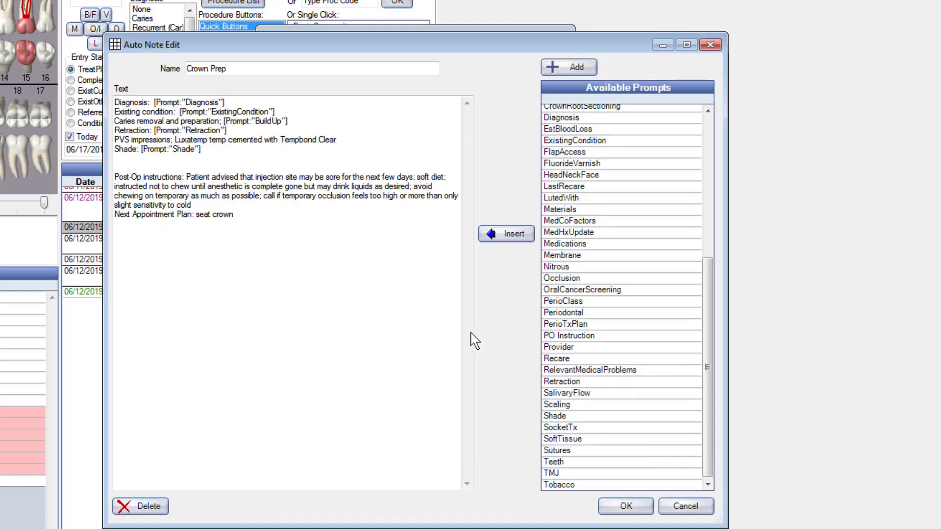